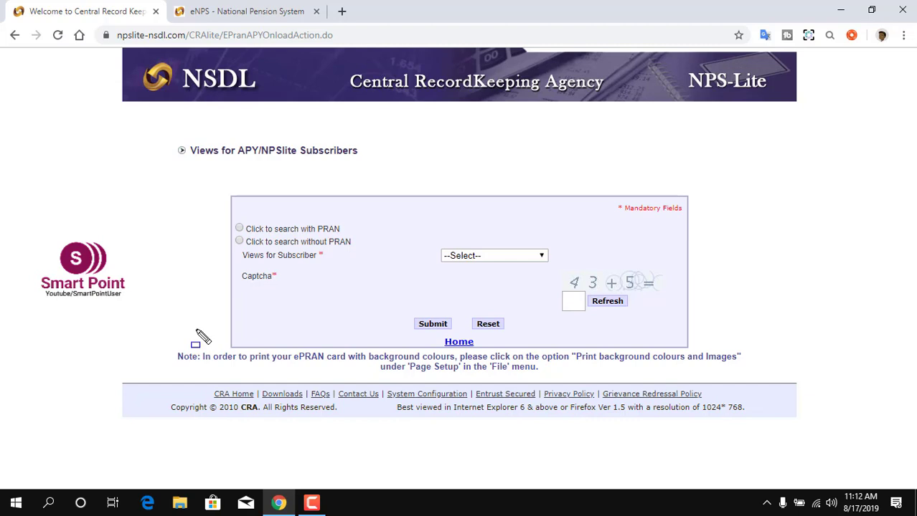
mouse_move(215, 214)
left_mouse_down()
mouse_move(366, 236)
mouse_move(382, 293)
left_mouse_up()
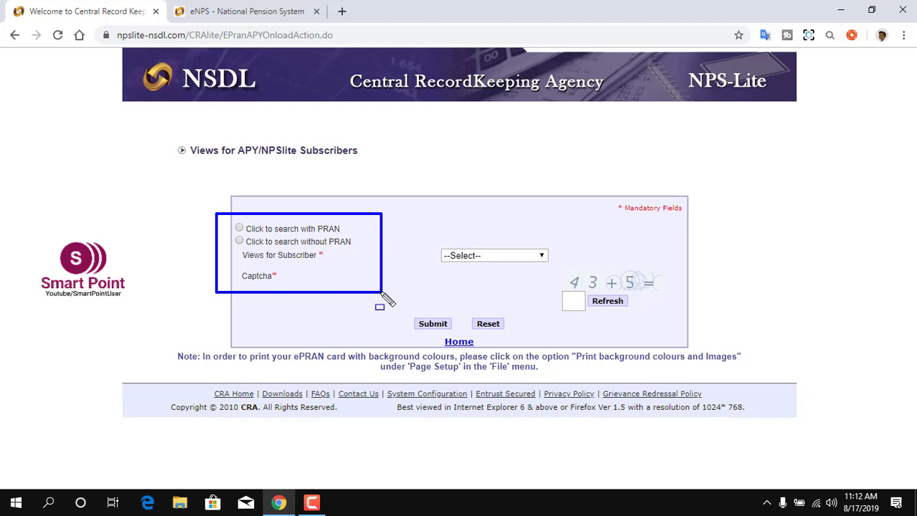
key("Escape")
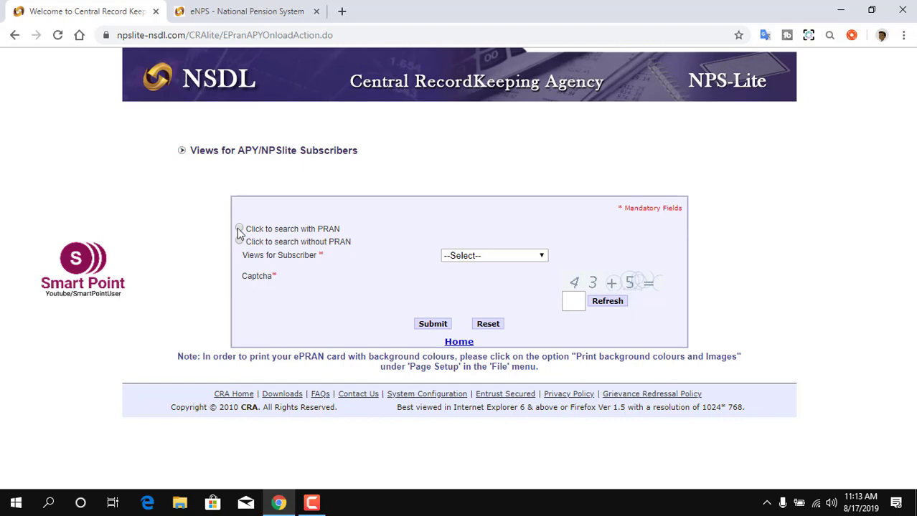
Switch to PRAN search and fill the PRAN and bank account from the saved suggestion.
left_click(239, 228)
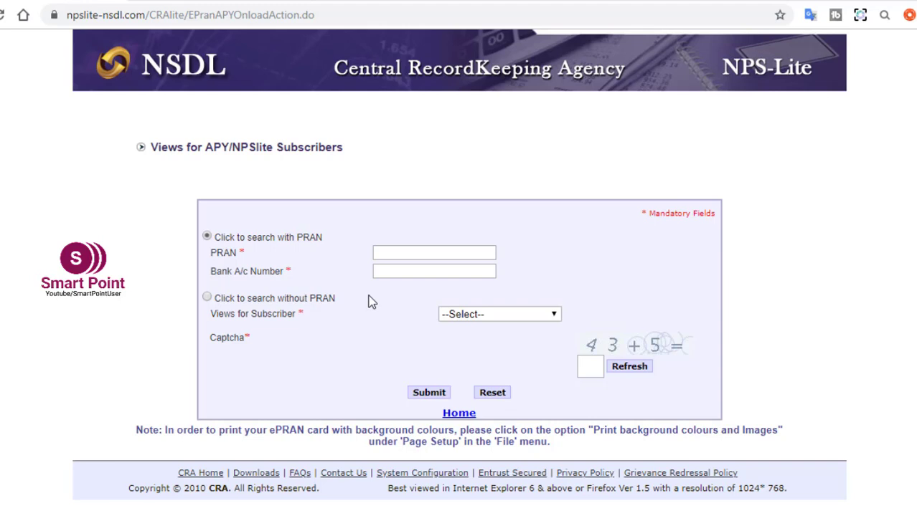
left_click(393, 252)
type("5000")
left_click(391, 271)
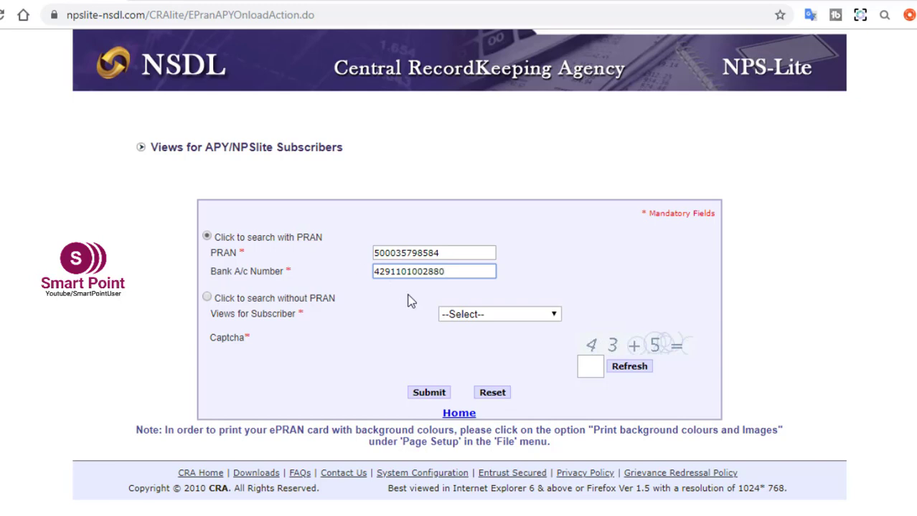
Choose APY e-PRAN View, enter the captcha sum, and submit the search.
left_click(469, 319)
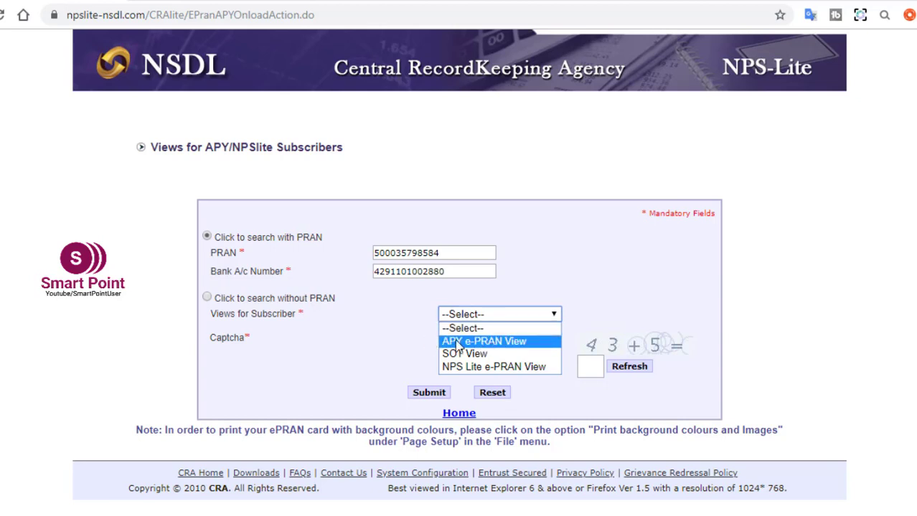
left_click(528, 349)
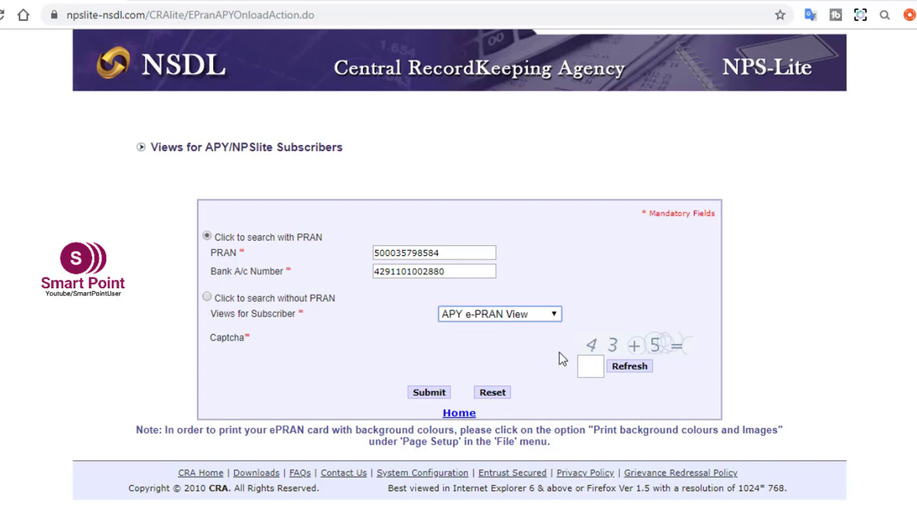
mouse_move(553, 349)
left_mouse_down()
mouse_move(598, 351)
mouse_move(615, 393)
left_mouse_up()
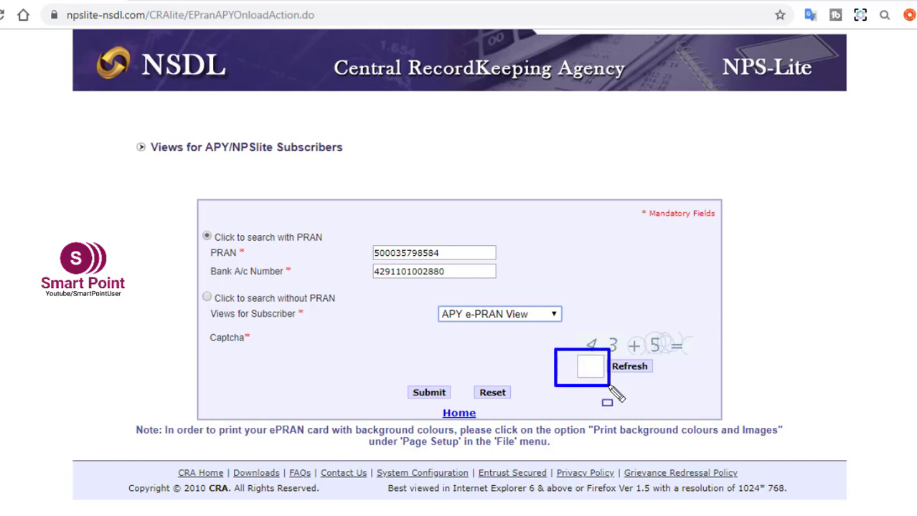
key("Escape")
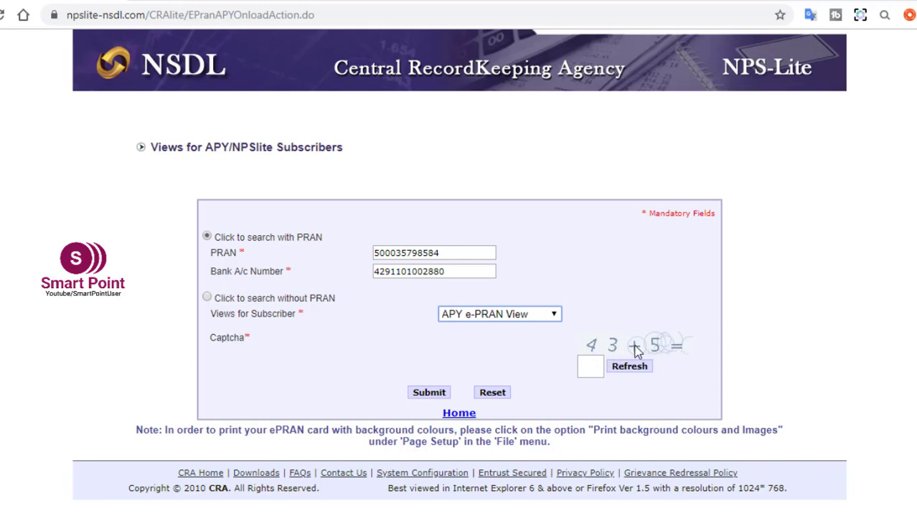
left_click(588, 366)
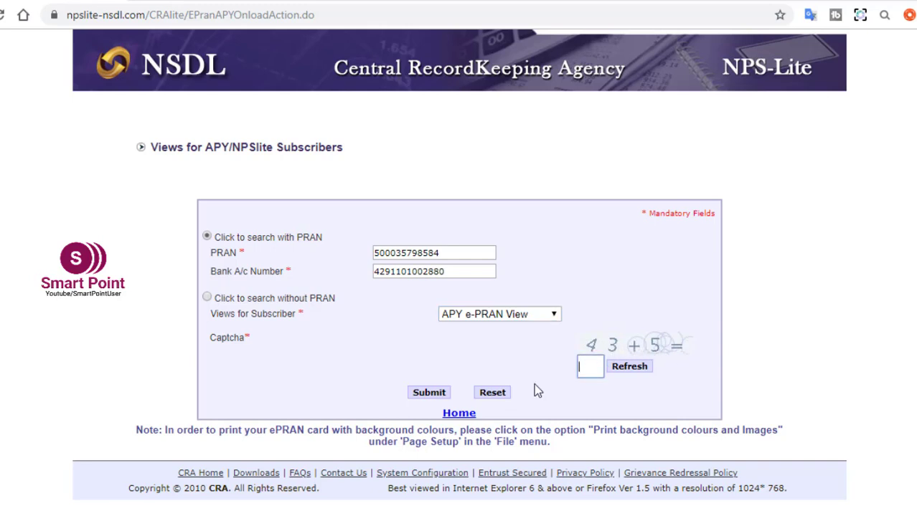
type("48")
left_click(422, 397)
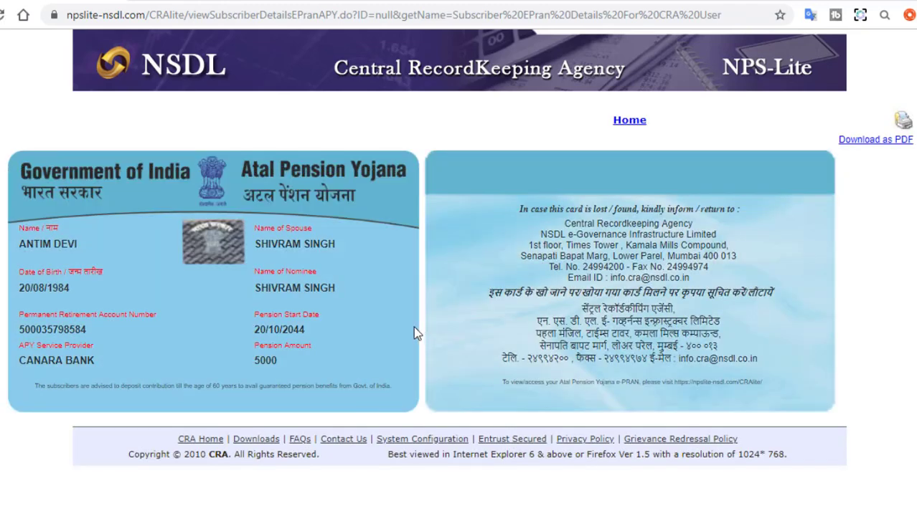
Highlight the subscriber details on the displayed APY e-PRAN card.
left_click_drag(1, 130, 916, 441)
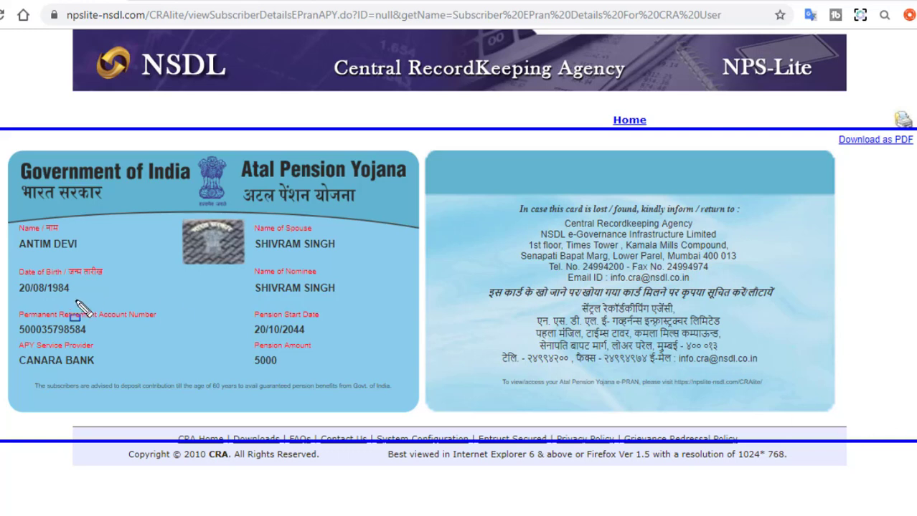
mouse_move(4, 220)
left_mouse_down()
mouse_move(108, 264)
mouse_move(121, 257)
left_mouse_up()
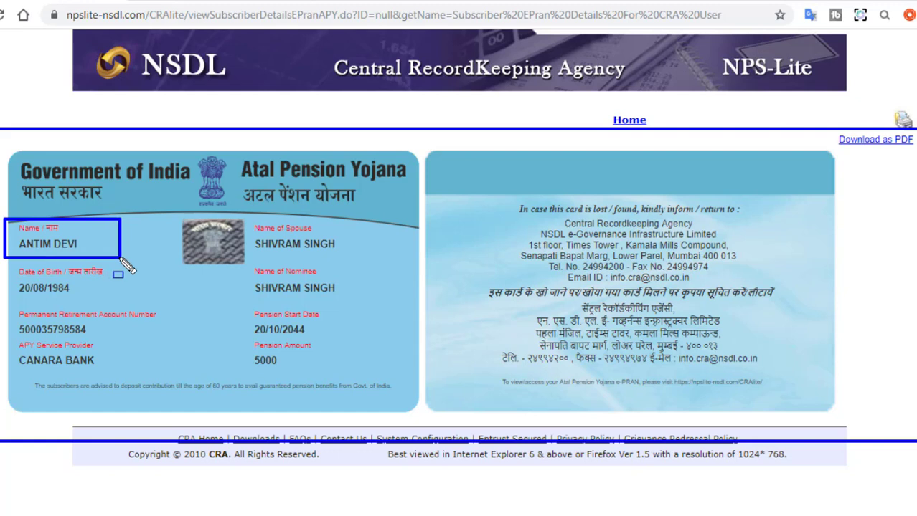
mouse_move(7, 259)
left_mouse_down()
mouse_move(21, 305)
mouse_move(156, 305)
left_mouse_up()
mouse_move(6, 304)
left_mouse_down()
mouse_move(32, 334)
mouse_move(163, 334)
left_mouse_up()
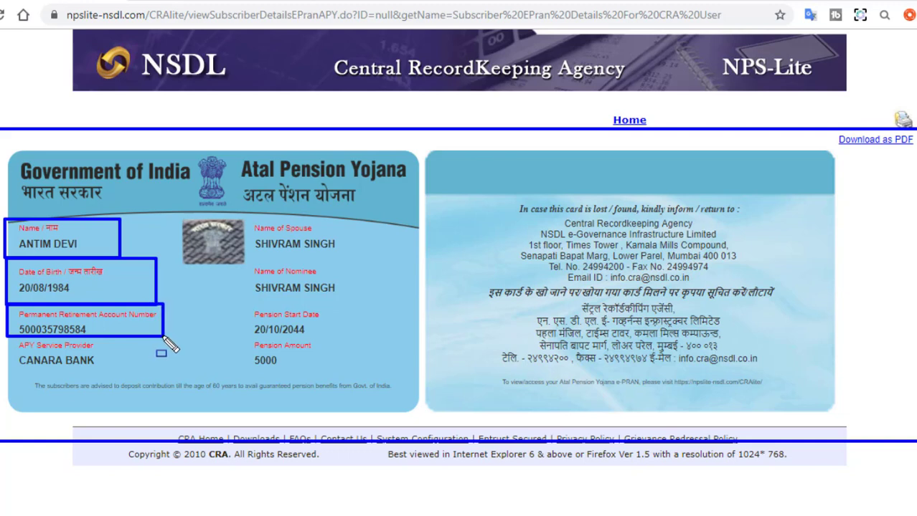
mouse_move(8, 339)
left_mouse_down()
mouse_move(8, 359)
mouse_move(36, 380)
mouse_move(165, 378)
left_mouse_up()
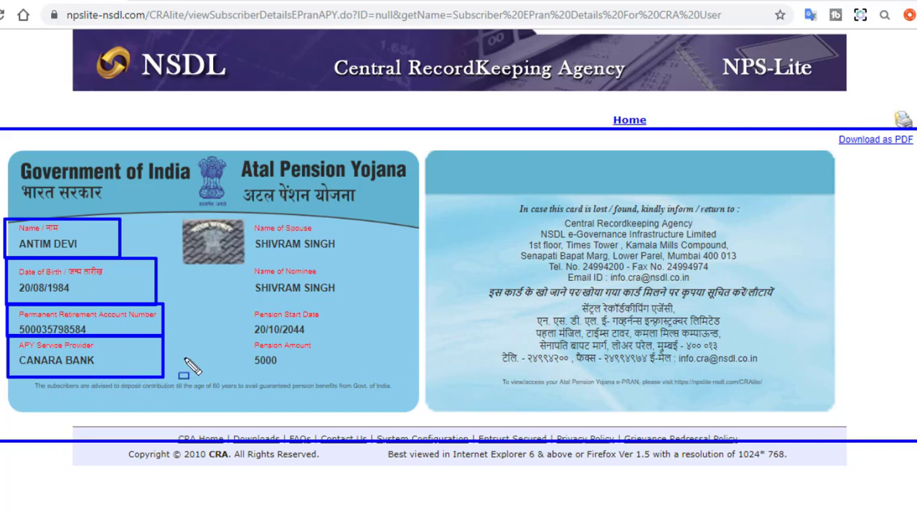
Highlight the card's pension details, including the 5000 pension amount, and download it as PDF.
left_click(247, 220)
left_click_drag(264, 229, 371, 255)
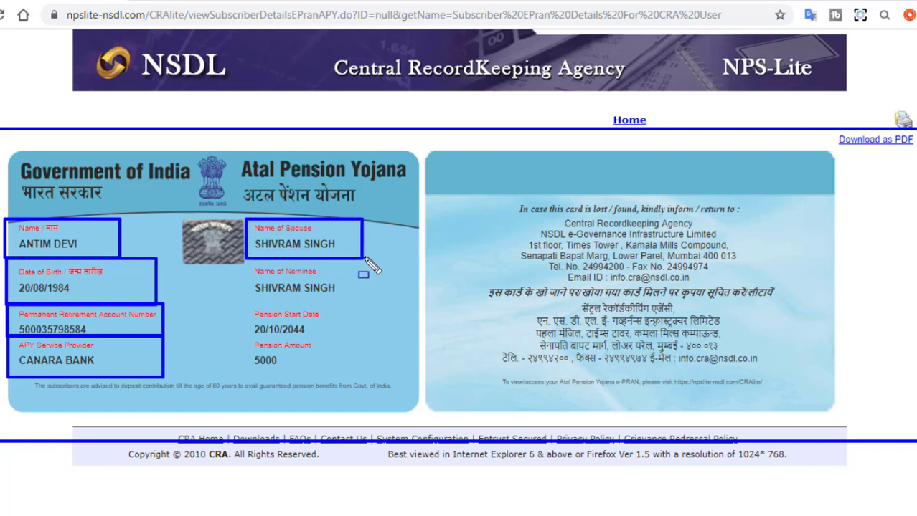
left_click_drag(245, 261, 368, 293)
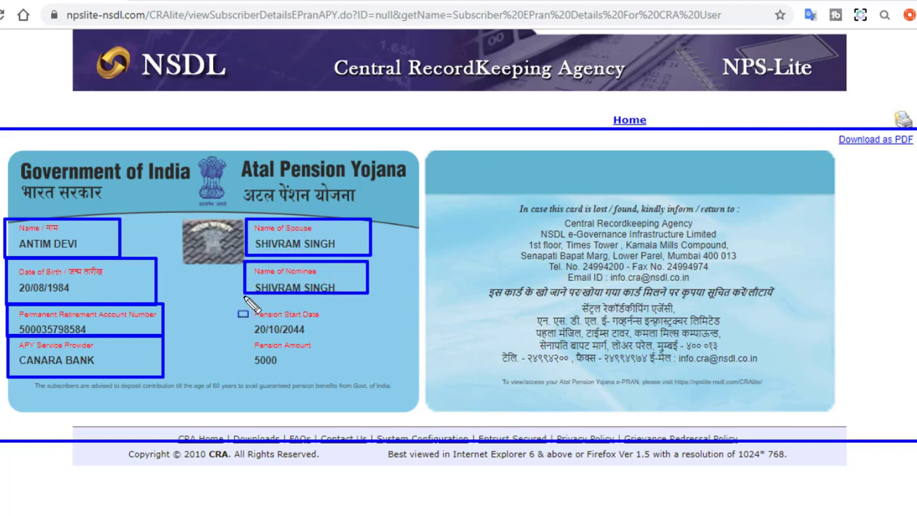
mouse_move(241, 300)
left_mouse_down()
mouse_move(260, 335)
mouse_move(340, 337)
left_mouse_up()
mouse_move(241, 340)
left_mouse_down()
mouse_move(256, 373)
mouse_move(340, 373)
left_mouse_up()
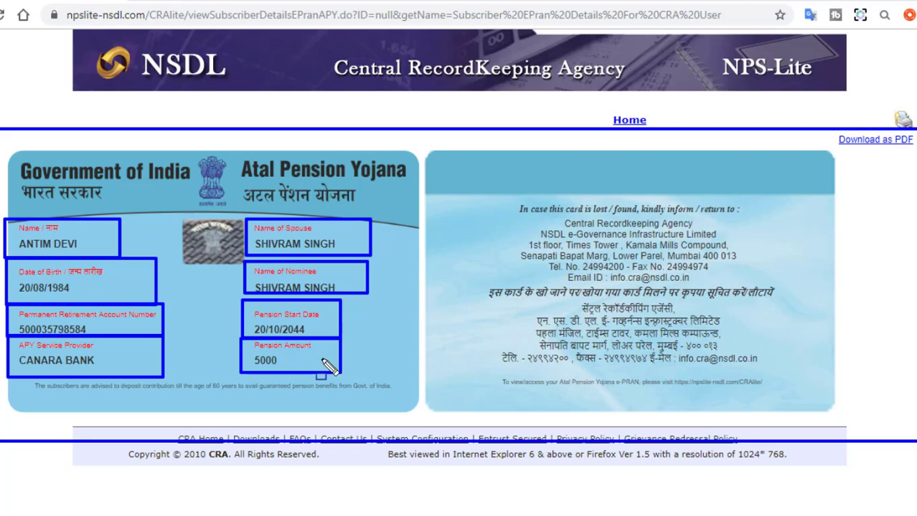
key("e")
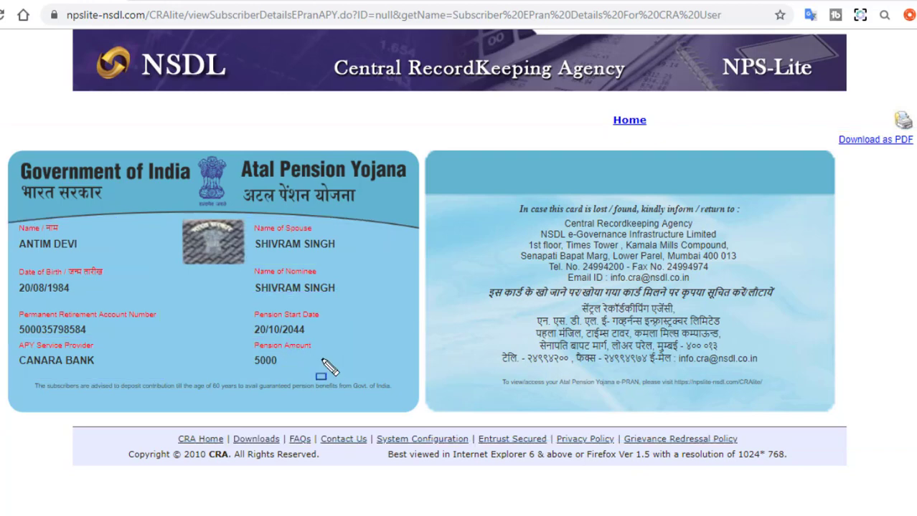
mouse_move(430, 153)
left_mouse_down()
mouse_move(528, 180)
mouse_move(799, 372)
mouse_move(832, 409)
left_mouse_up()
key("Escape")
left_click(904, 144)
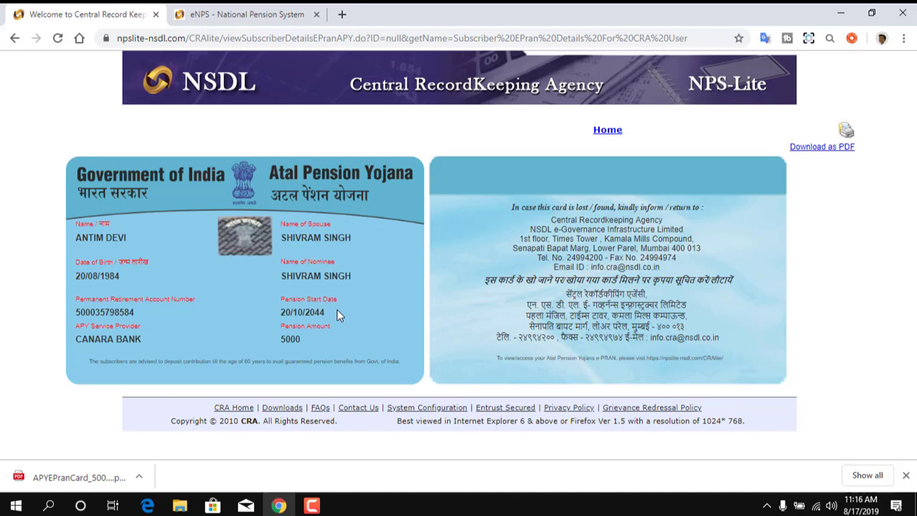
Return to the ePRAN and SOT views page and fill PRAN and bank account via PRAN search.
left_click(606, 132)
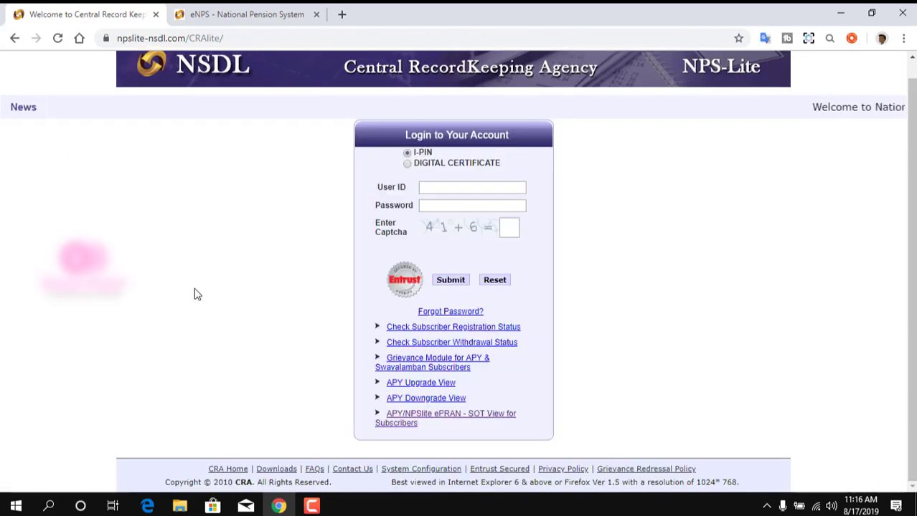
left_click(444, 418)
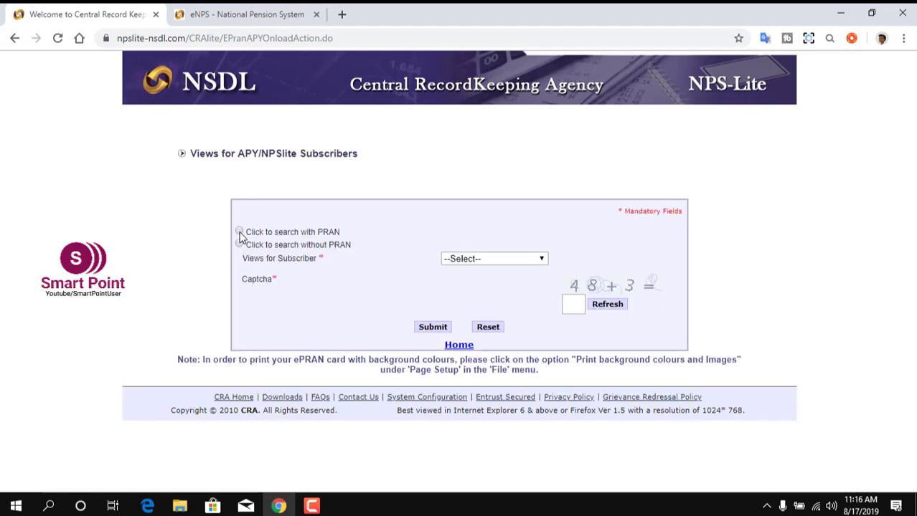
left_click(240, 233)
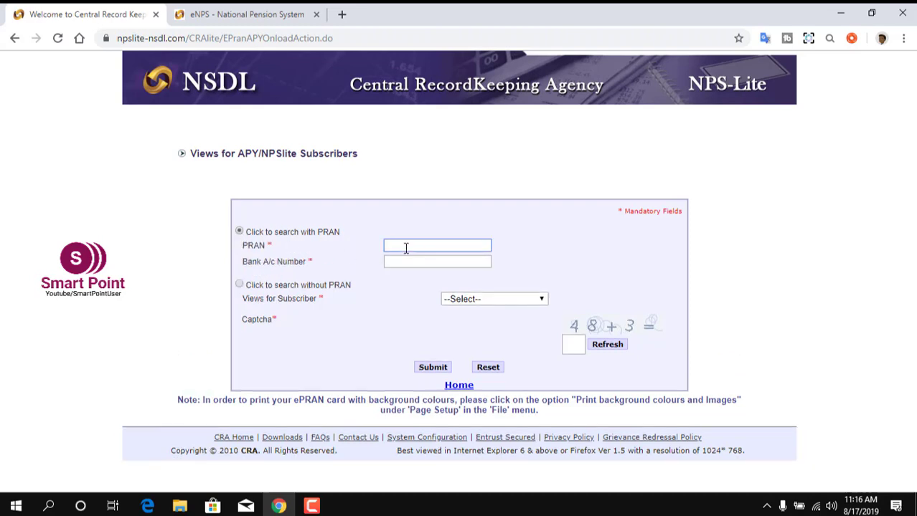
left_click(416, 282)
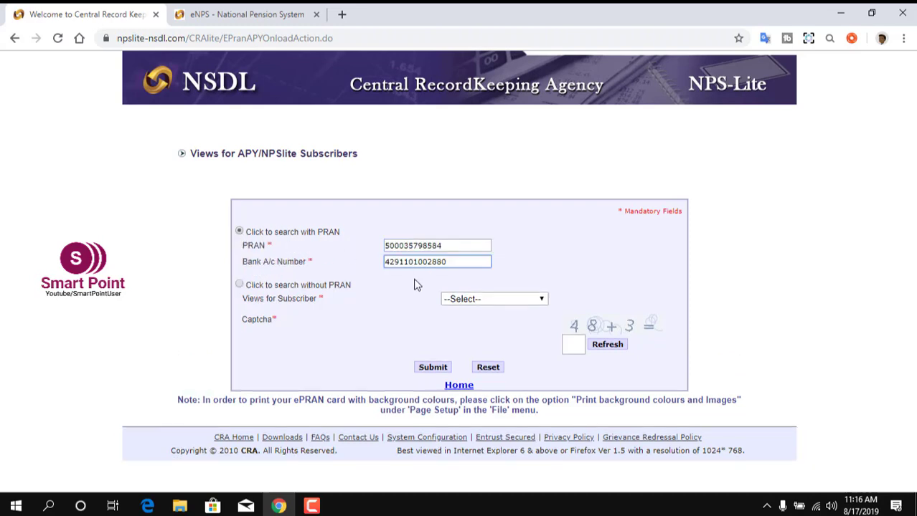
Choose SOT View, enter the captcha sum, and submit the statement request.
left_click(471, 302)
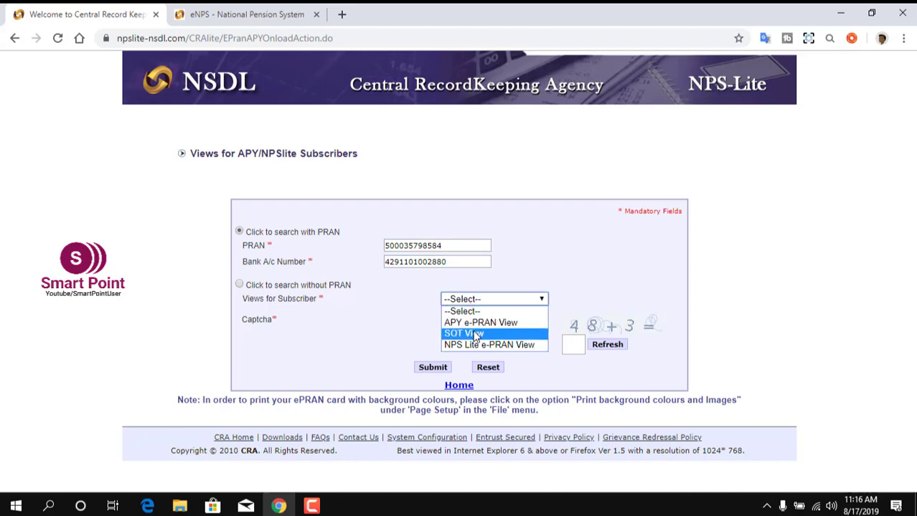
left_click(475, 334)
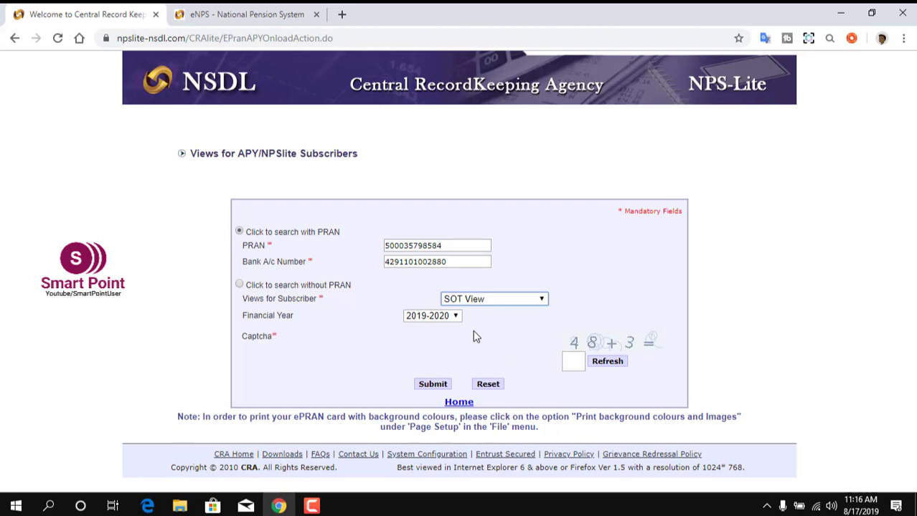
left_click(574, 360)
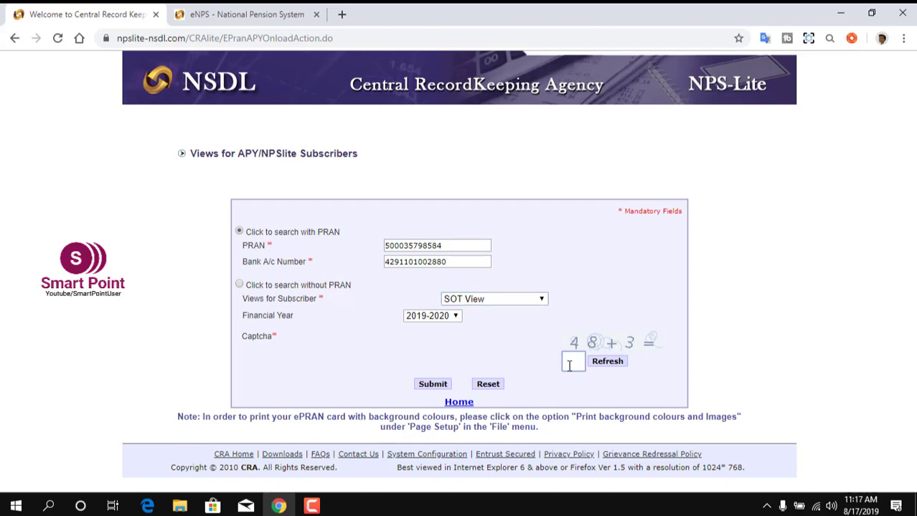
type("51")
left_click(431, 384)
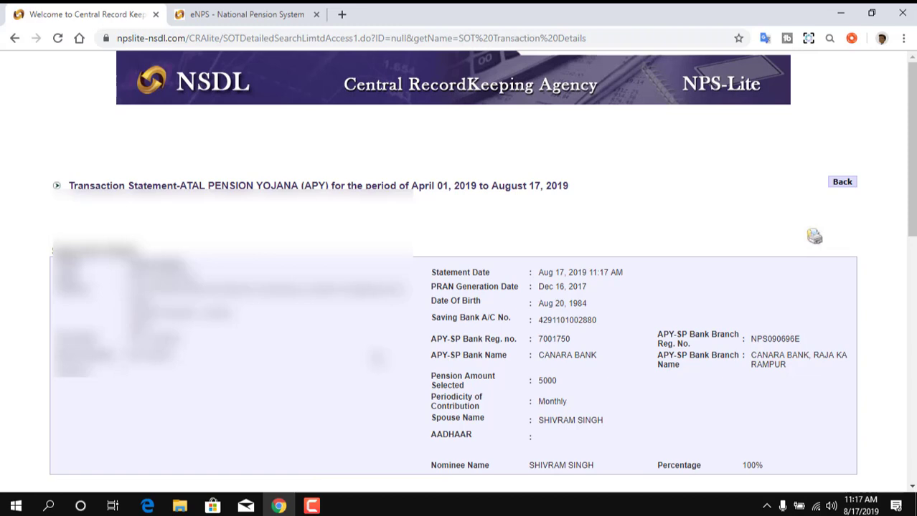
Scroll the statement and highlight the nominee's 100% share and the Statement Date.
scroll(34, 180, "down", 1)
mouse_move(31, 169)
left_mouse_down()
mouse_move(507, 365)
mouse_move(775, 412)
mouse_move(874, 418)
left_mouse_up()
left_click_drag(645, 381, 784, 409)
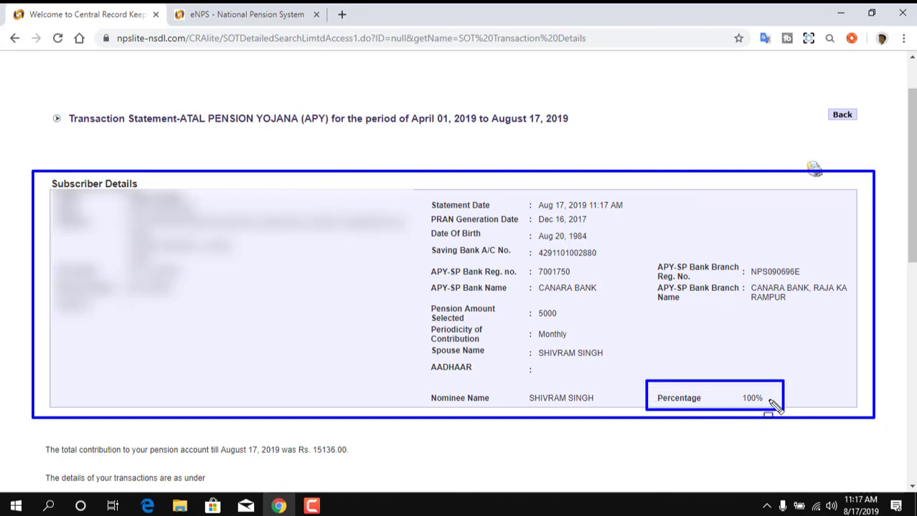
mouse_move(726, 380)
left_mouse_down()
mouse_move(746, 413)
mouse_move(784, 411)
left_mouse_up()
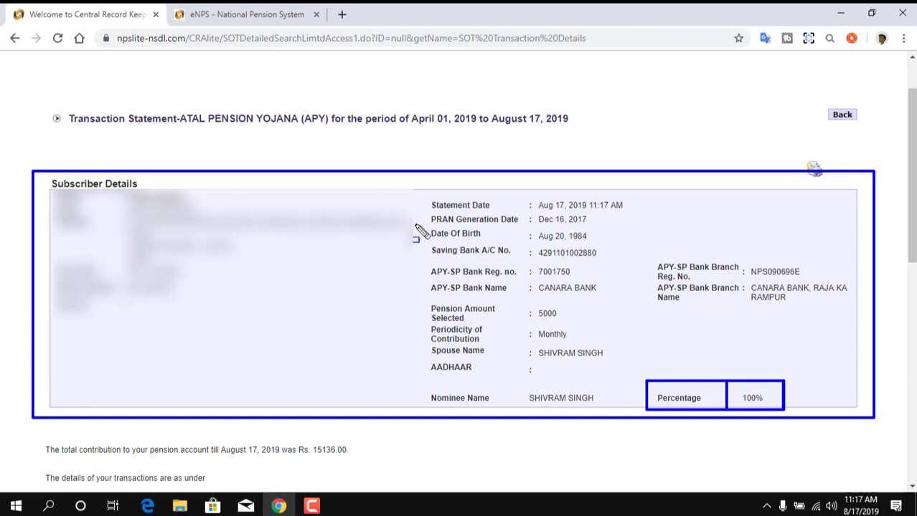
mouse_move(421, 210)
left_mouse_down()
mouse_move(550, 214)
mouse_move(607, 227)
left_mouse_up()
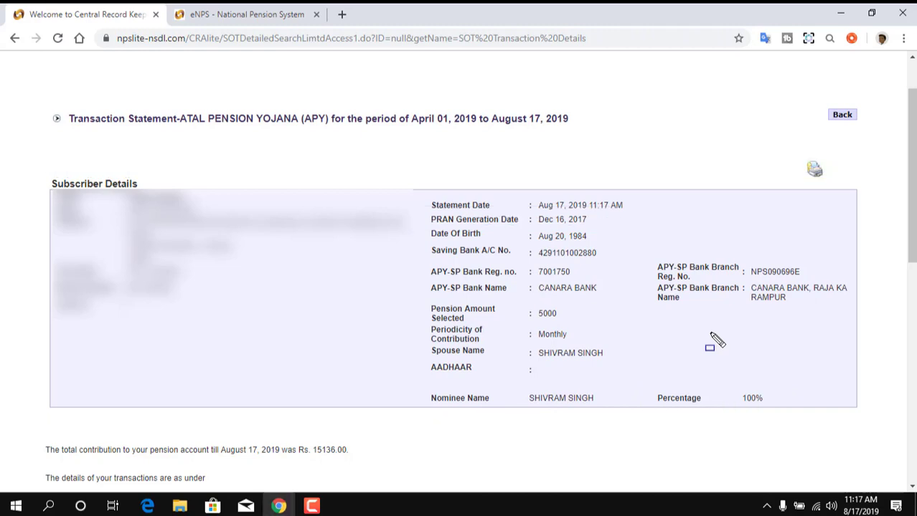
scroll(712, 339, "down", 6)
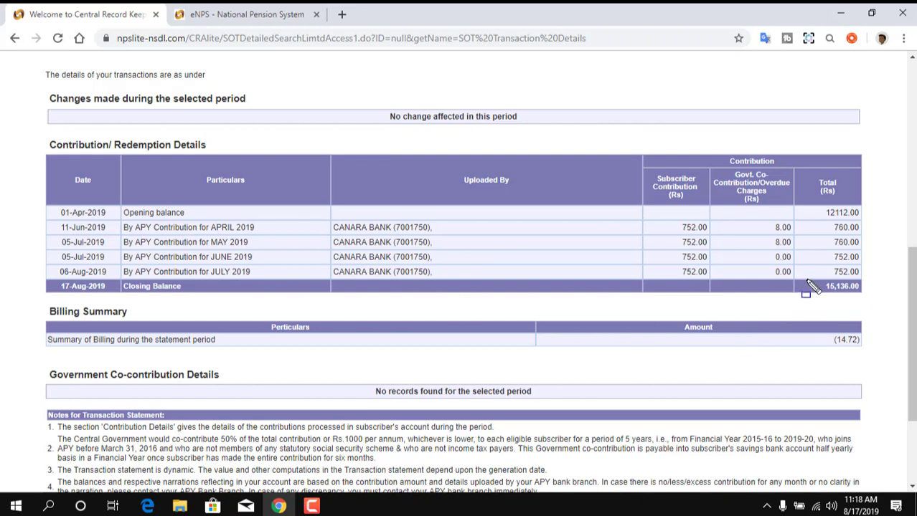
mouse_move(809, 276)
left_mouse_down()
mouse_move(877, 304)
mouse_move(871, 295)
left_mouse_up()
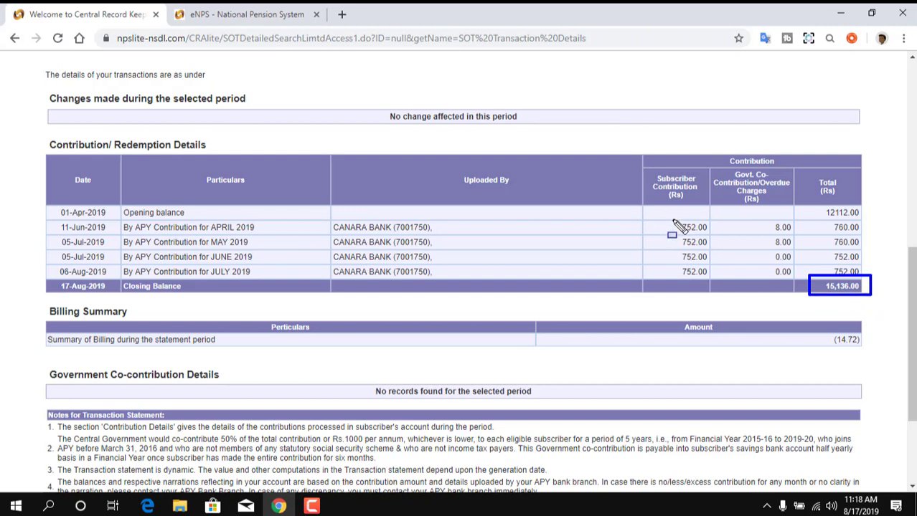
mouse_move(672, 221)
left_mouse_down()
mouse_move(710, 237)
mouse_move(799, 231)
mouse_move(802, 250)
left_mouse_up()
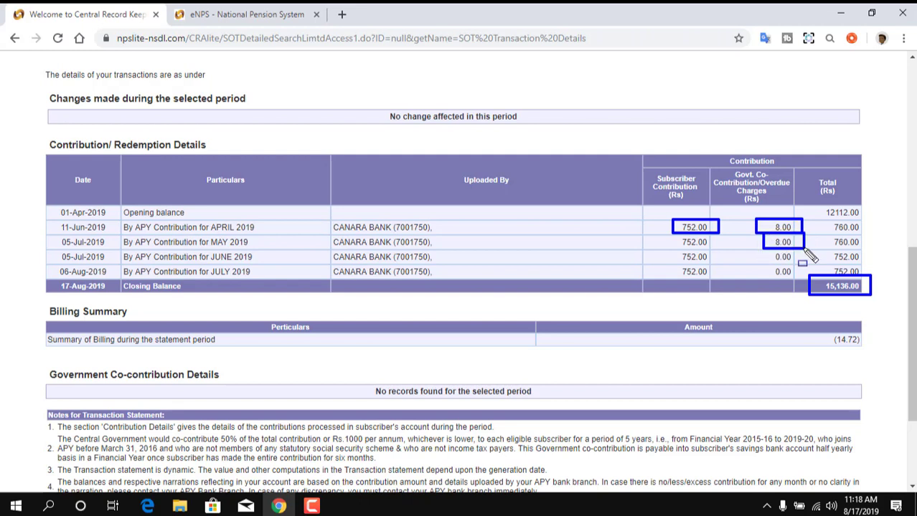
mouse_move(49, 205)
left_mouse_down()
mouse_move(121, 220)
mouse_move(119, 234)
left_mouse_up()
mouse_move(49, 235)
left_mouse_down()
mouse_move(143, 265)
mouse_move(466, 274)
mouse_move(807, 266)
left_mouse_up()
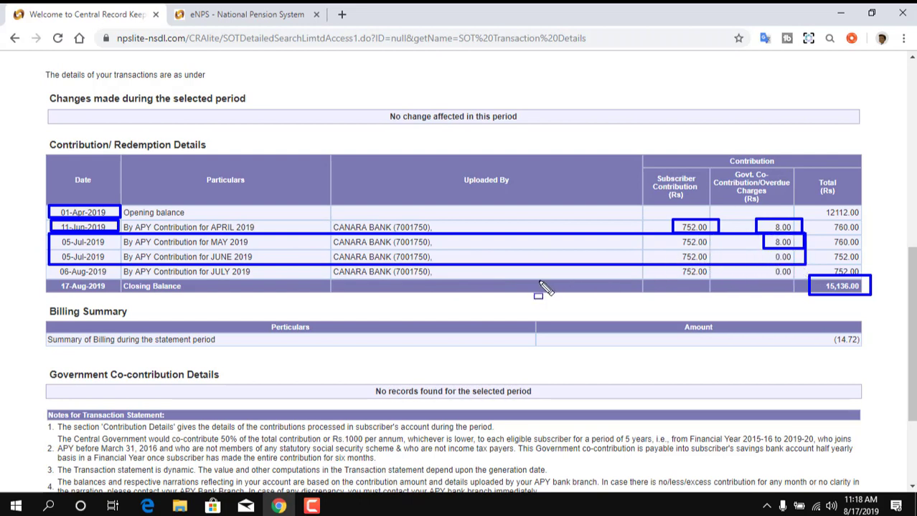
key("Escape")
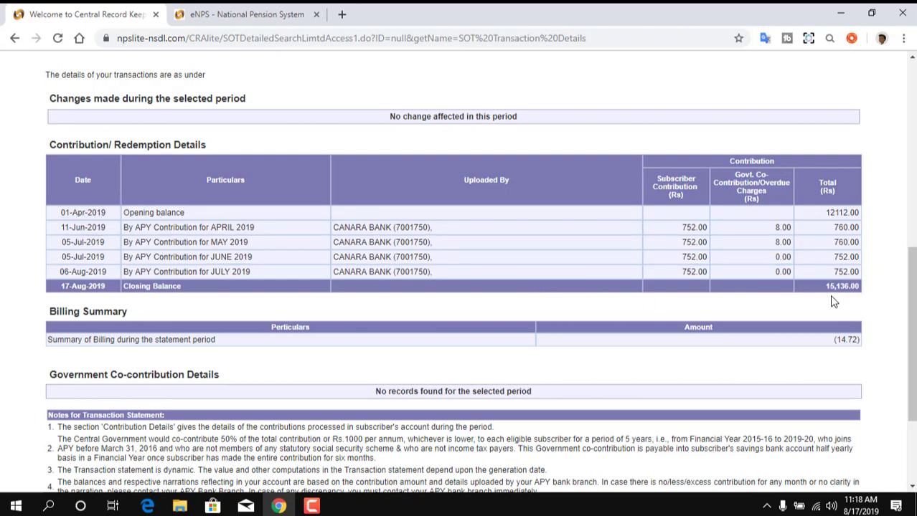
scroll(829, 303, "up", 10)
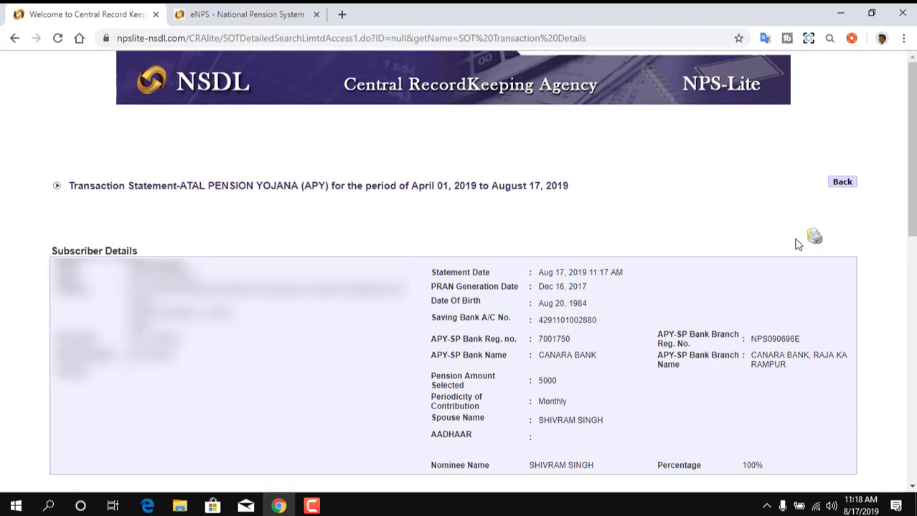
Open the statement's print preview, cancel it, and go back to the views search page.
left_click_drag(786, 219, 839, 248)
left_click(814, 242)
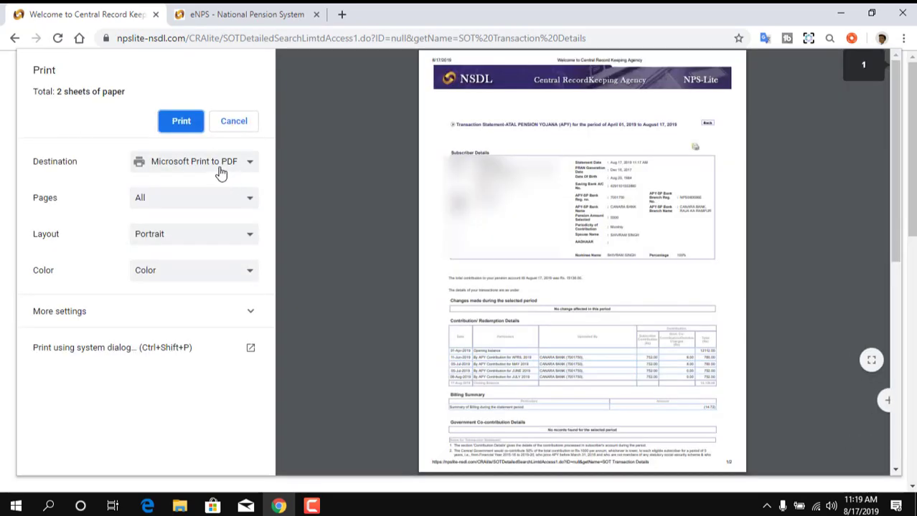
left_click(239, 123)
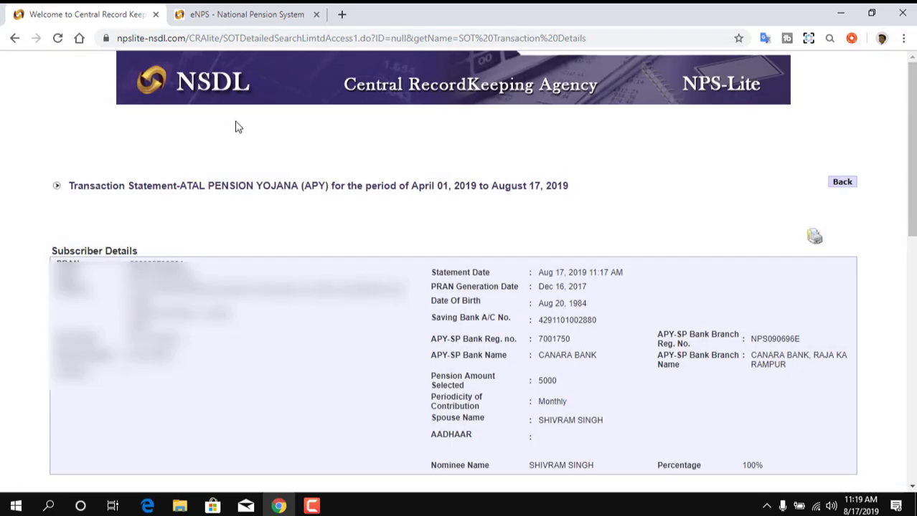
left_click(842, 182)
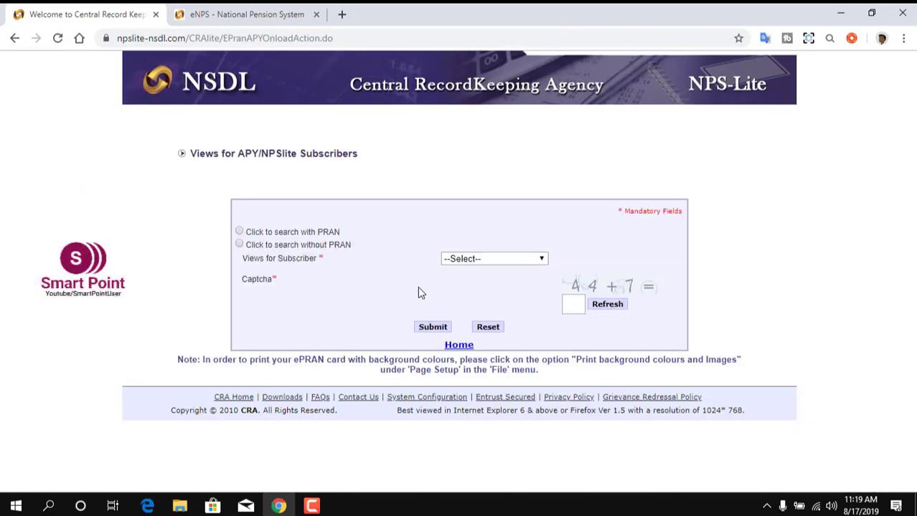
left_click(460, 260)
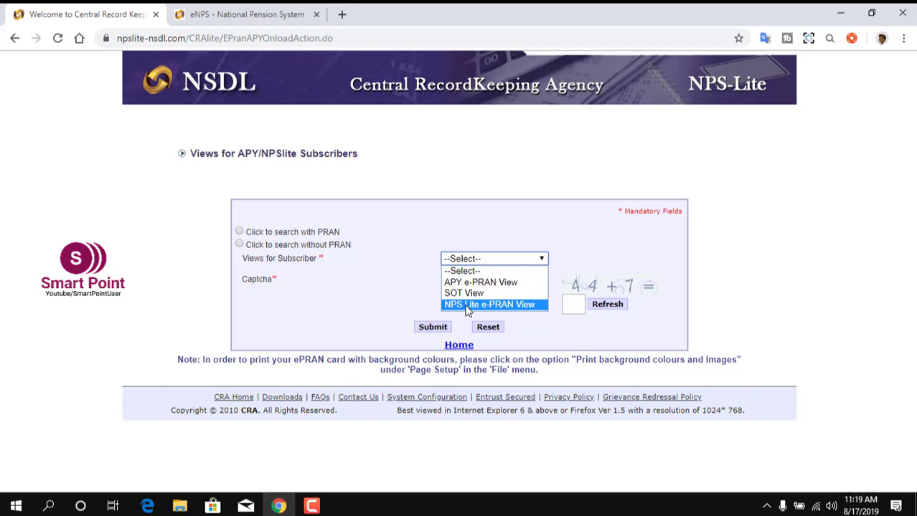
left_click(254, 337)
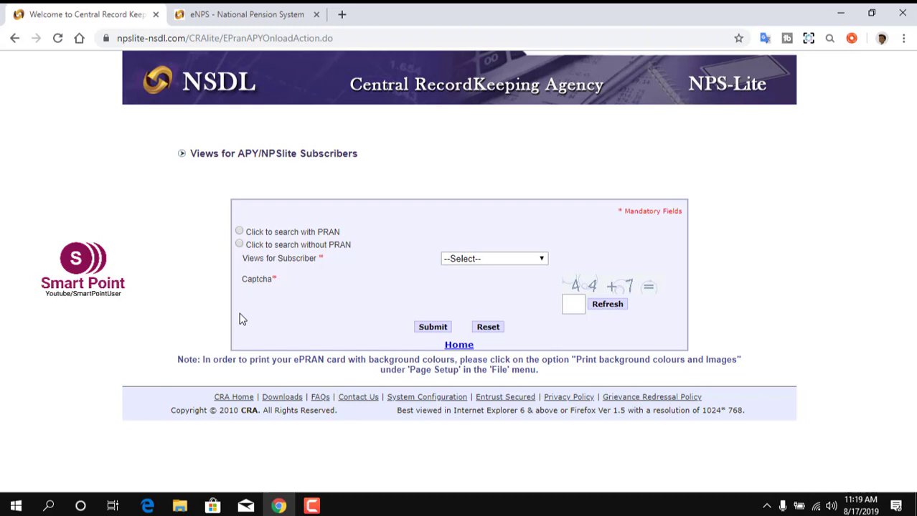
mouse_move(219, 236)
left_mouse_down()
mouse_move(358, 261)
mouse_move(370, 272)
left_mouse_up()
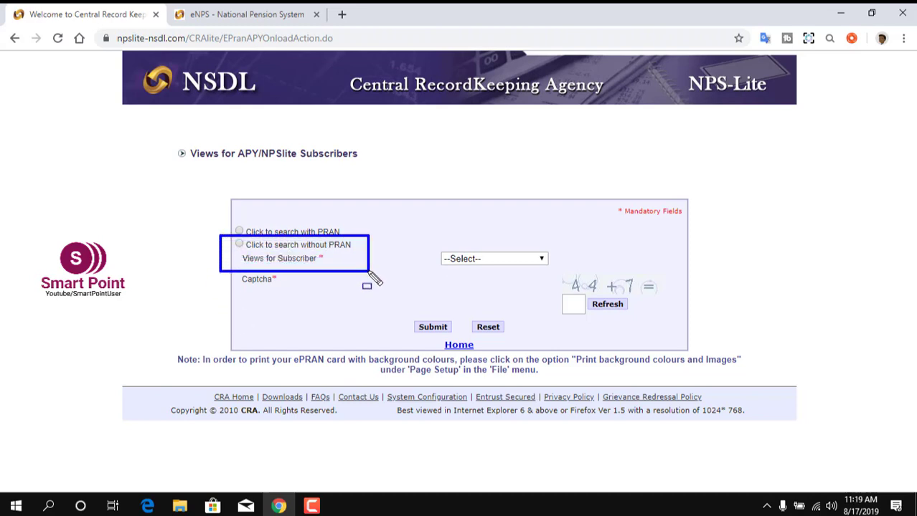
Switch to the without-PRAN search and enter the subscriber's name and bank account.
left_click(240, 245)
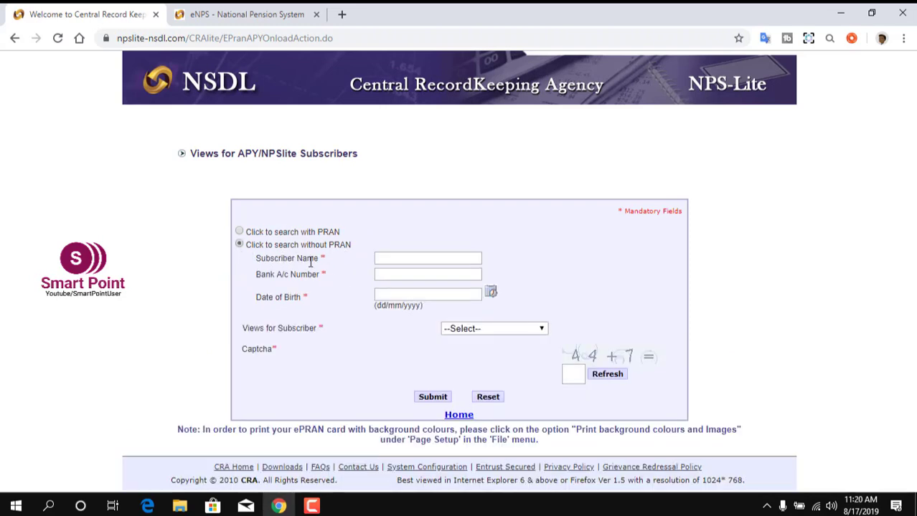
left_click(399, 258)
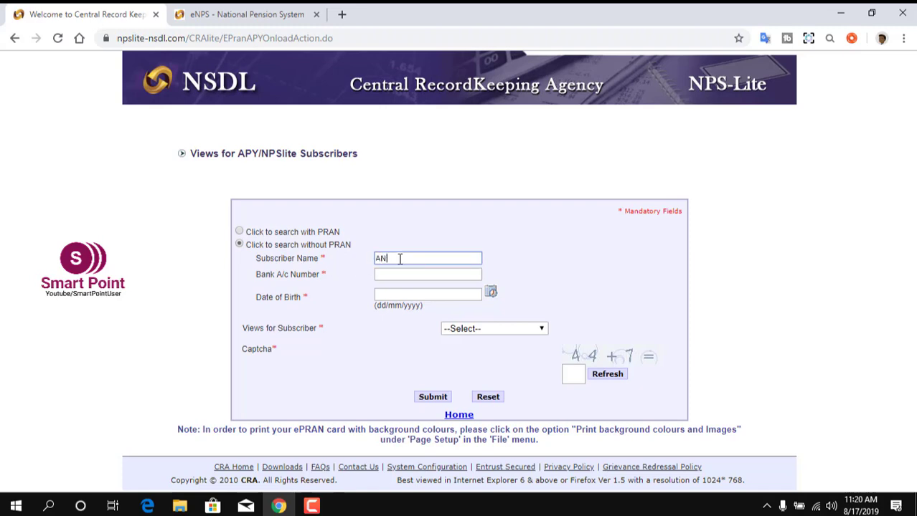
left_click(401, 274)
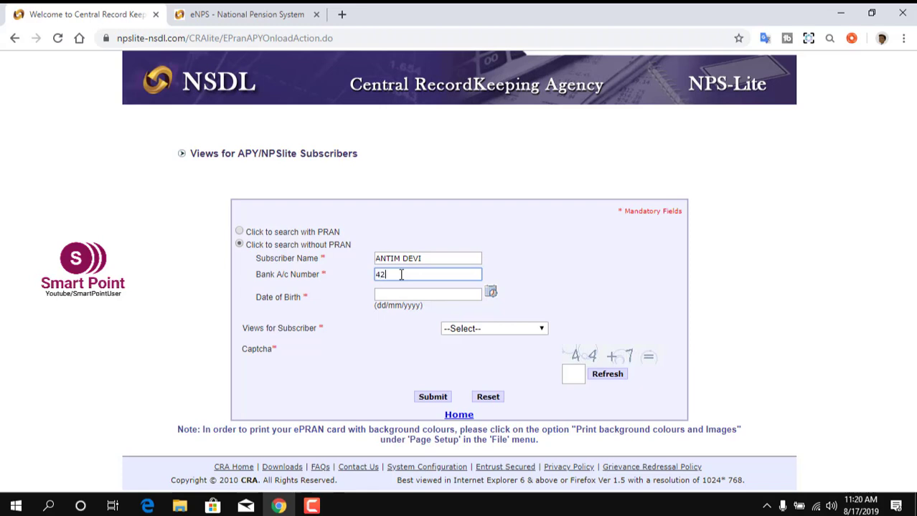
Pick the subscriber's date of birth in the calendar, choose APY e-PRAN View, and enter the captcha.
left_click(491, 294)
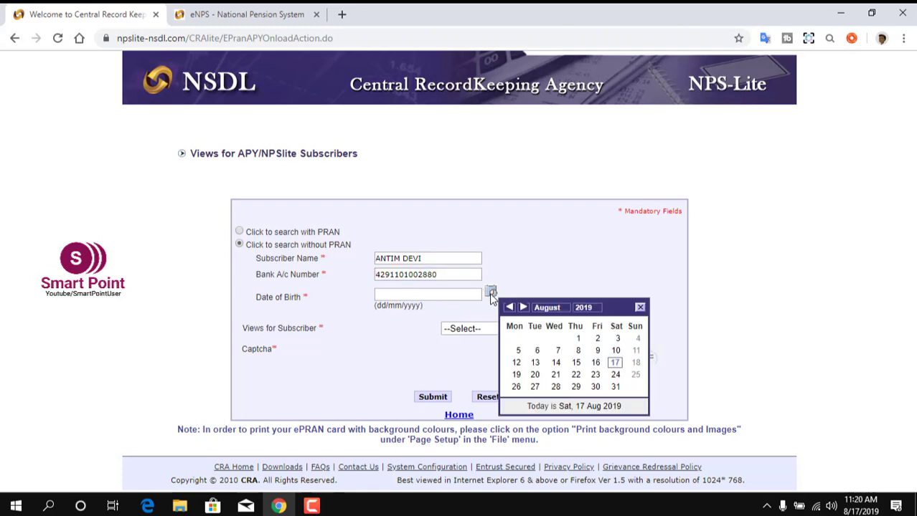
left_click(587, 307)
left_click(585, 342)
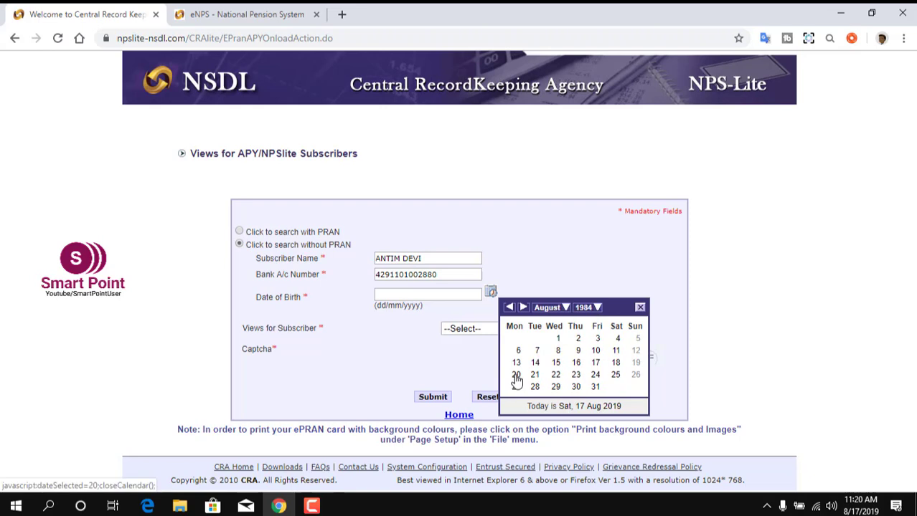
left_click(516, 375)
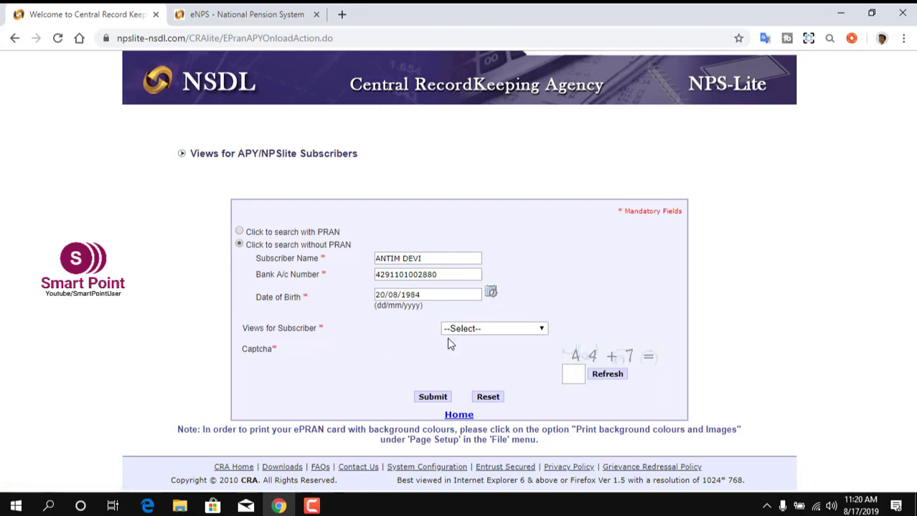
left_click(491, 330)
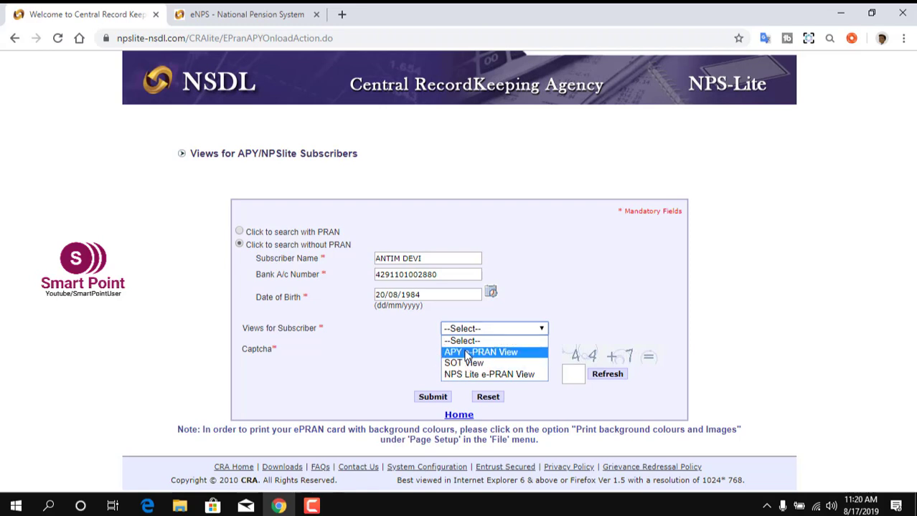
left_click(467, 352)
left_click(574, 373)
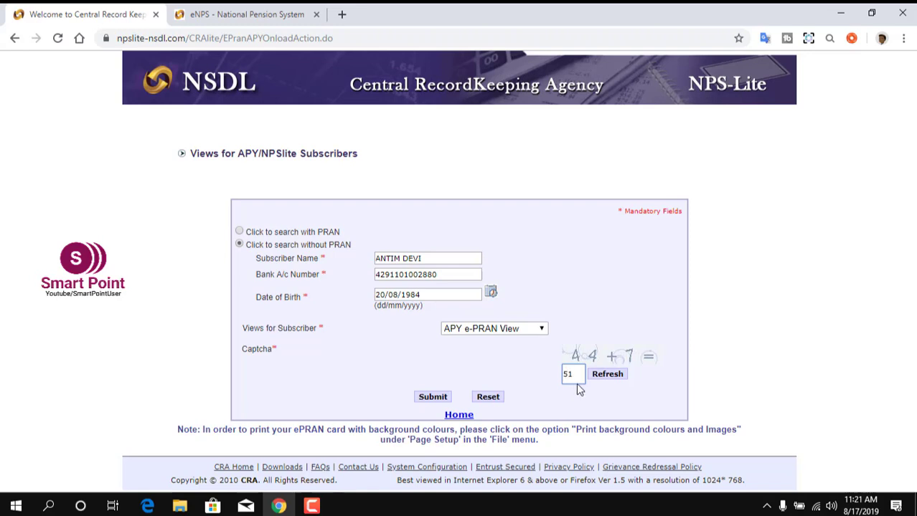
left_click(350, 398)
Submit the search and outline the PRAN number on the loaded e-PRAN card.
left_click(426, 400)
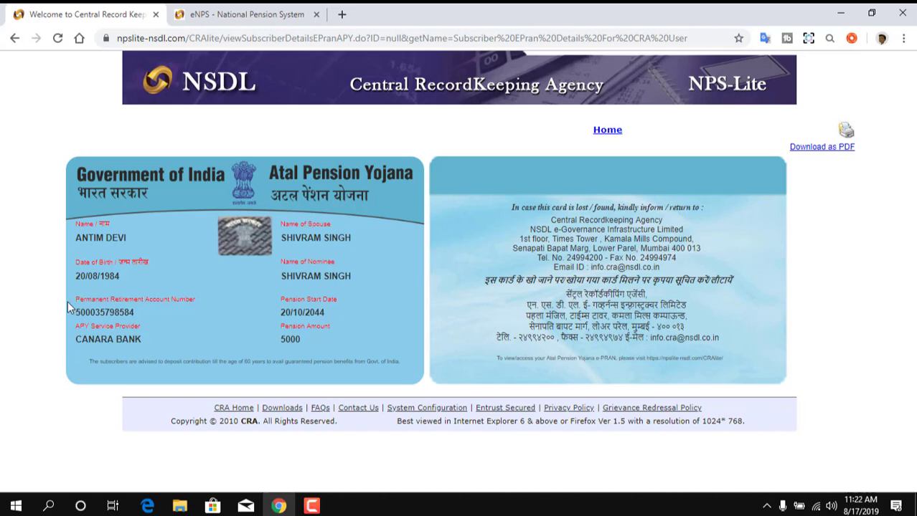
mouse_move(64, 302)
left_mouse_down()
mouse_move(88, 320)
mouse_move(153, 332)
left_mouse_up()
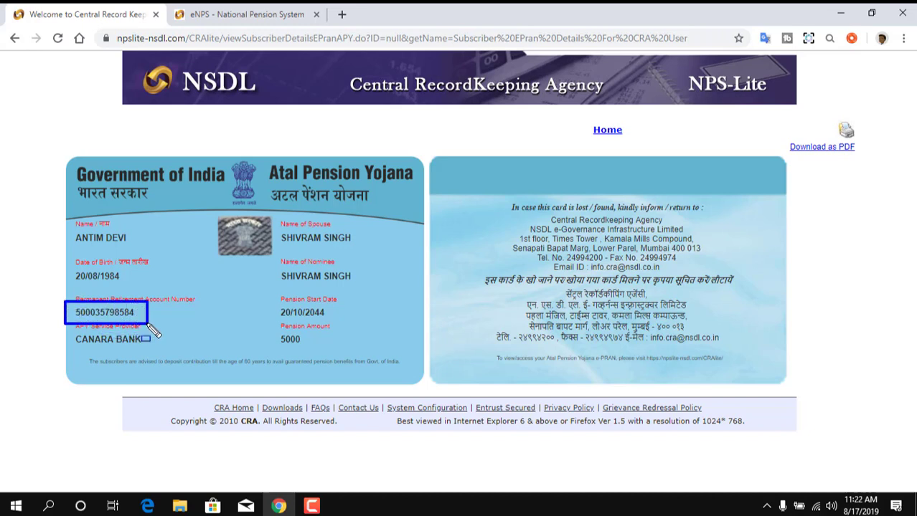
key("Escape")
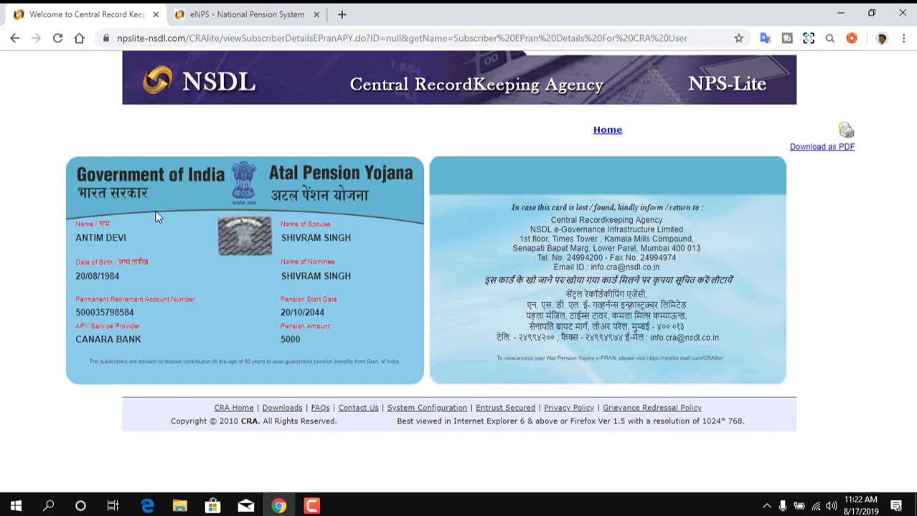
On the eNPS Print APY PRAN Card form, highlight the PRAN, date of birth and request options.
left_click(224, 14)
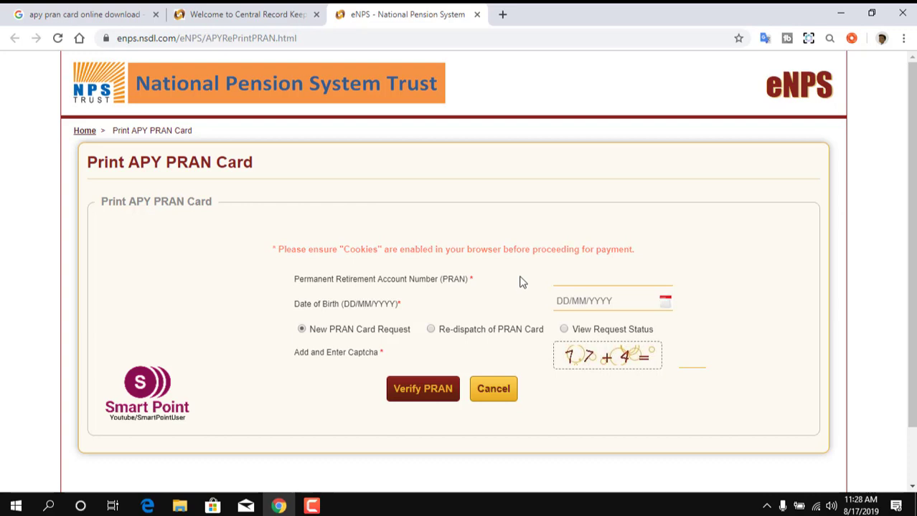
left_click_drag(520, 270, 692, 287)
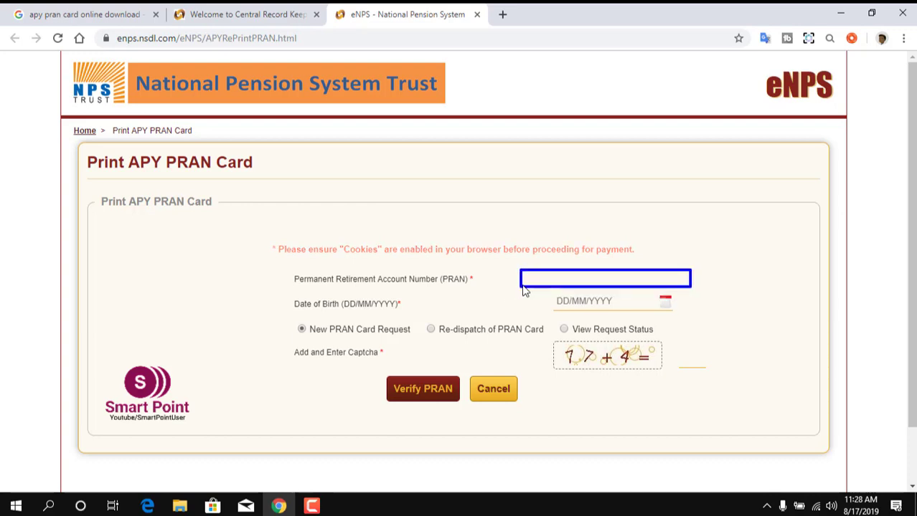
mouse_move(522, 288)
left_mouse_down()
mouse_move(627, 322)
mouse_move(690, 320)
left_mouse_up()
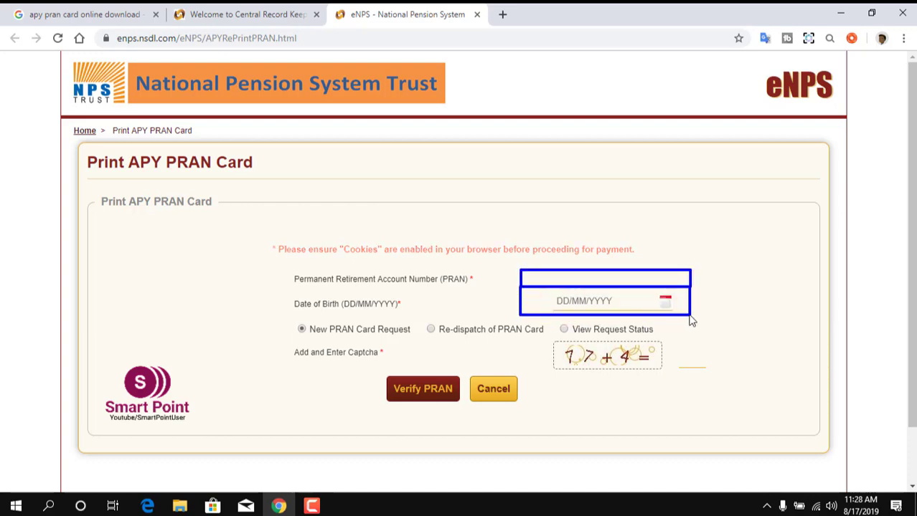
mouse_move(280, 316)
left_mouse_down()
mouse_move(330, 318)
mouse_move(415, 347)
left_mouse_up()
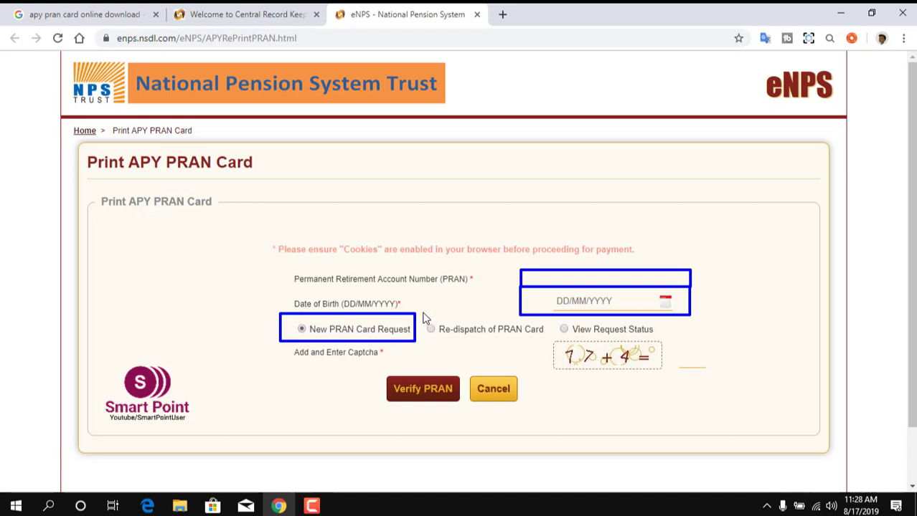
mouse_move(423, 314)
left_mouse_down()
mouse_move(430, 345)
mouse_move(541, 348)
left_mouse_up()
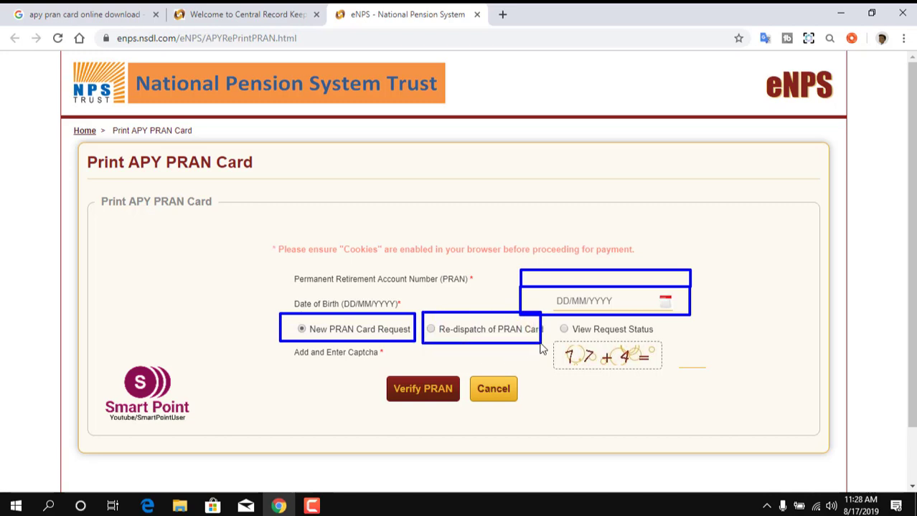
key("Escape")
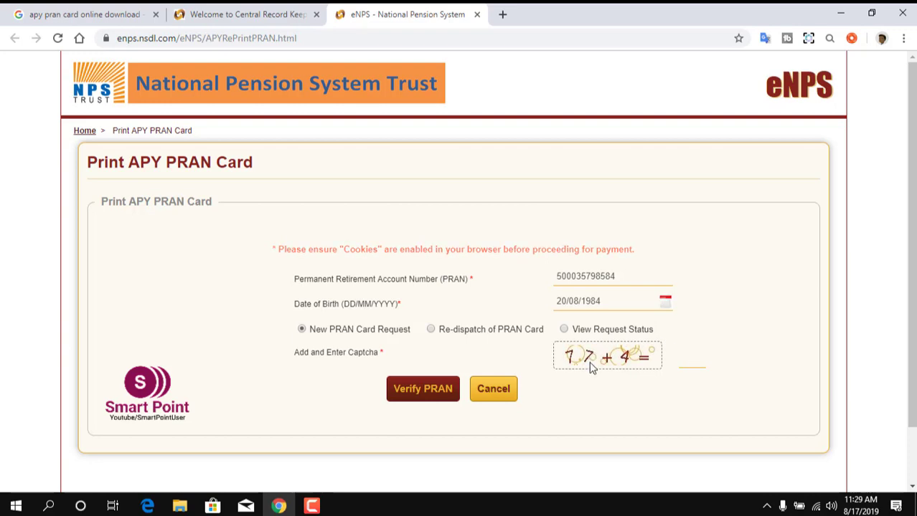
Enter the captcha total, verify the PRAN and date of birth, and send the OTP.
left_click(685, 365)
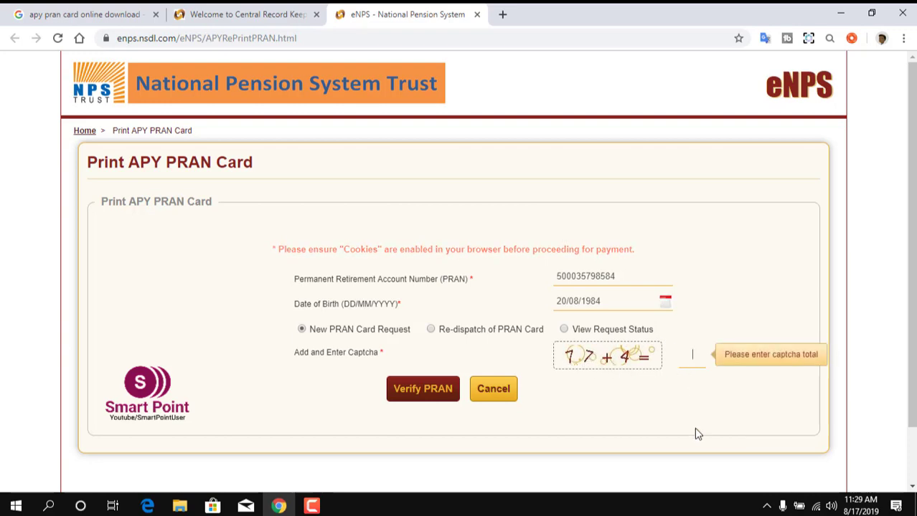
type("21")
left_click(411, 398)
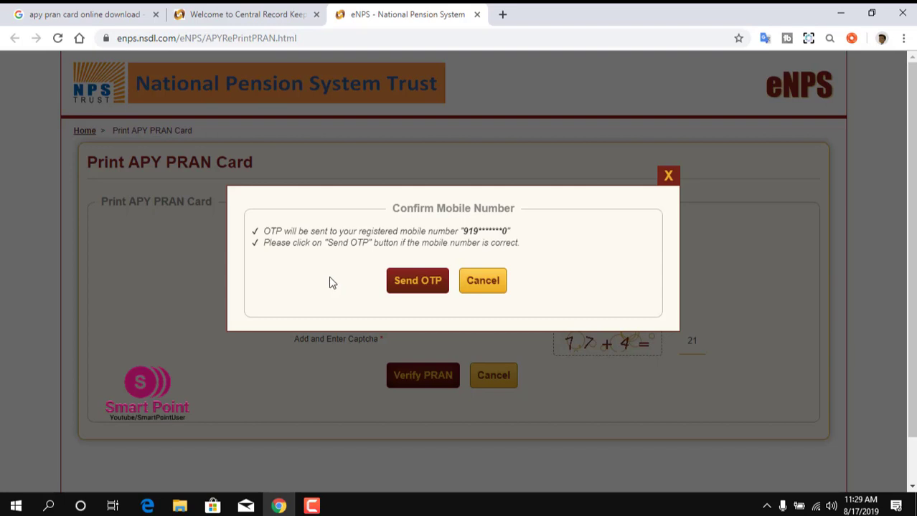
left_click(415, 282)
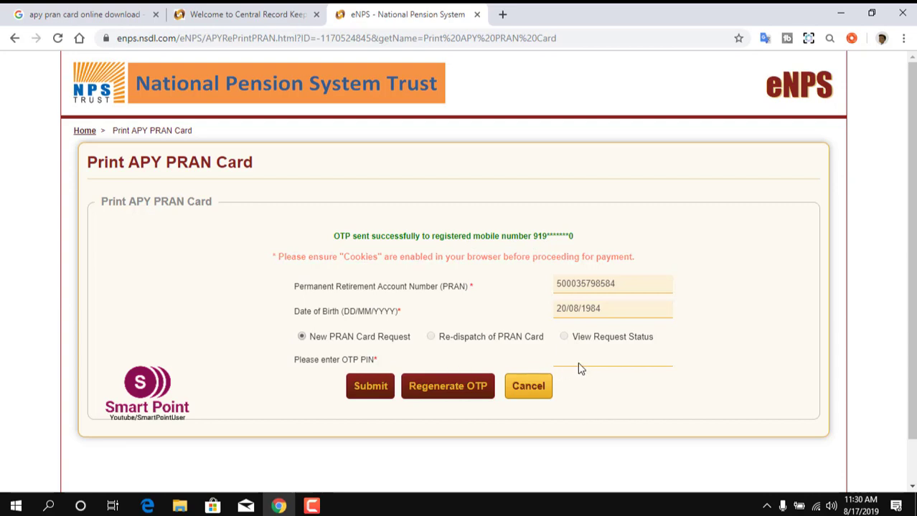
Paste the six-digit OTP into the OTP PIN field and submit it.
left_click(607, 367)
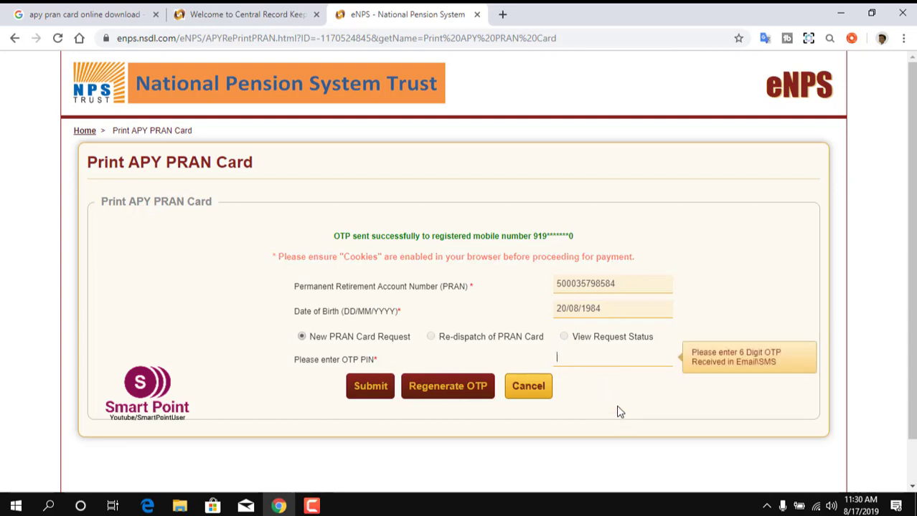
key("ctrl+v")
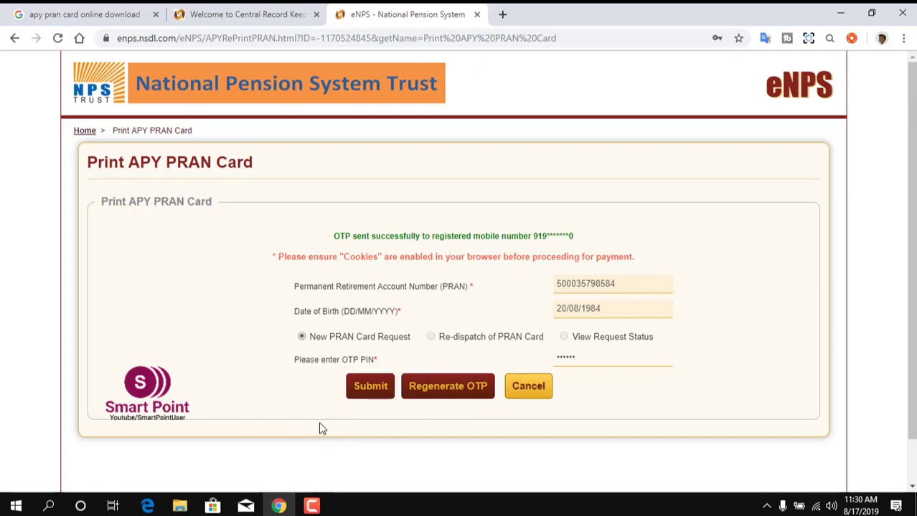
left_click(360, 392)
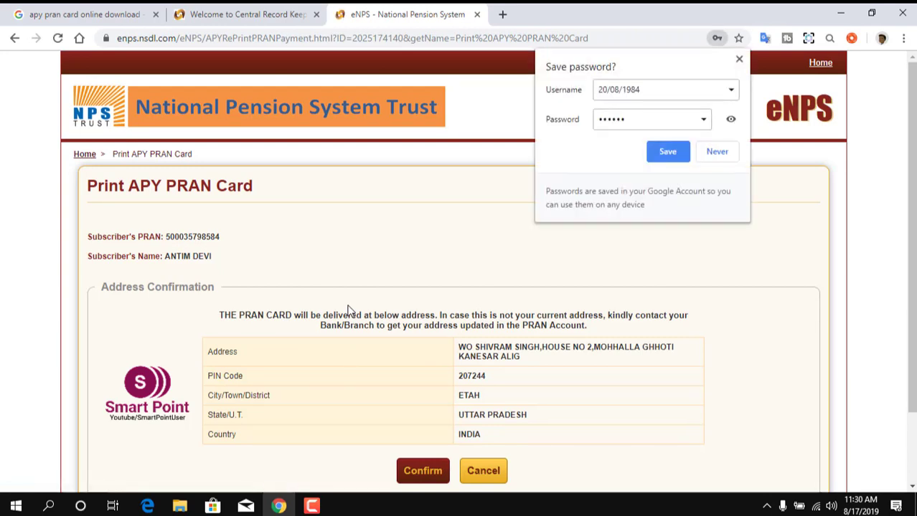
scroll(348, 310, "down", 1)
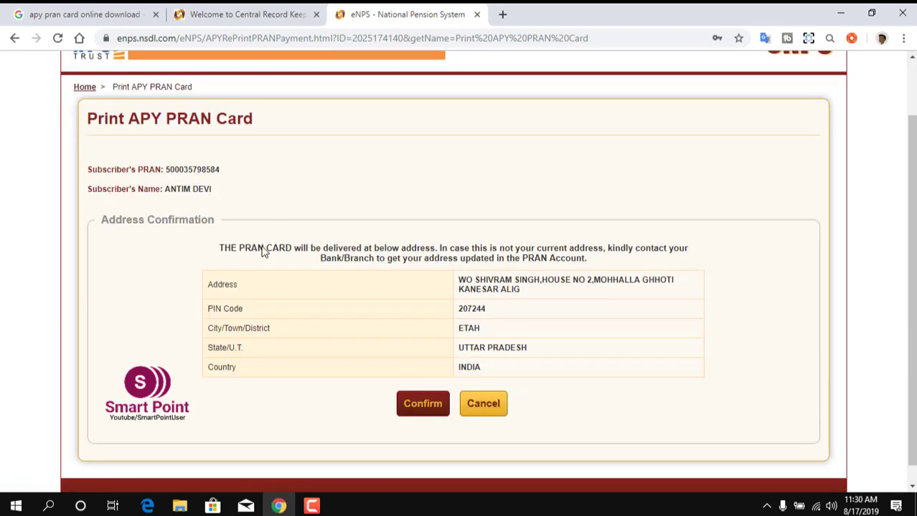
left_click_drag(244, 268, 328, 267)
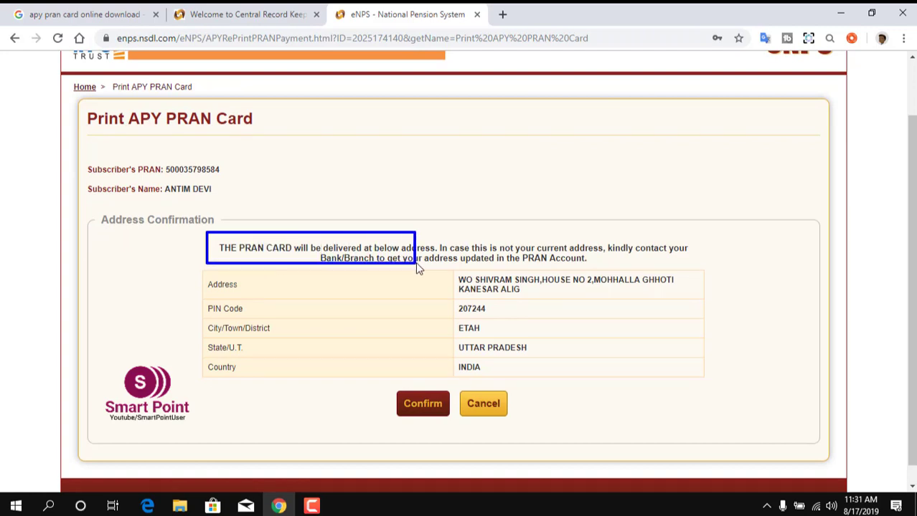
left_click_drag(425, 266, 701, 271)
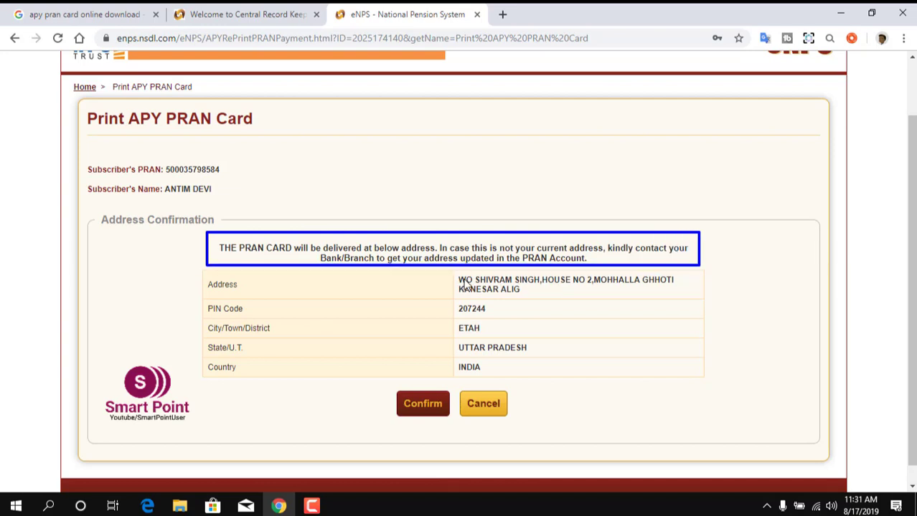
mouse_move(456, 271)
left_mouse_down()
mouse_move(472, 302)
mouse_move(690, 304)
mouse_move(691, 373)
mouse_move(704, 386)
left_mouse_up()
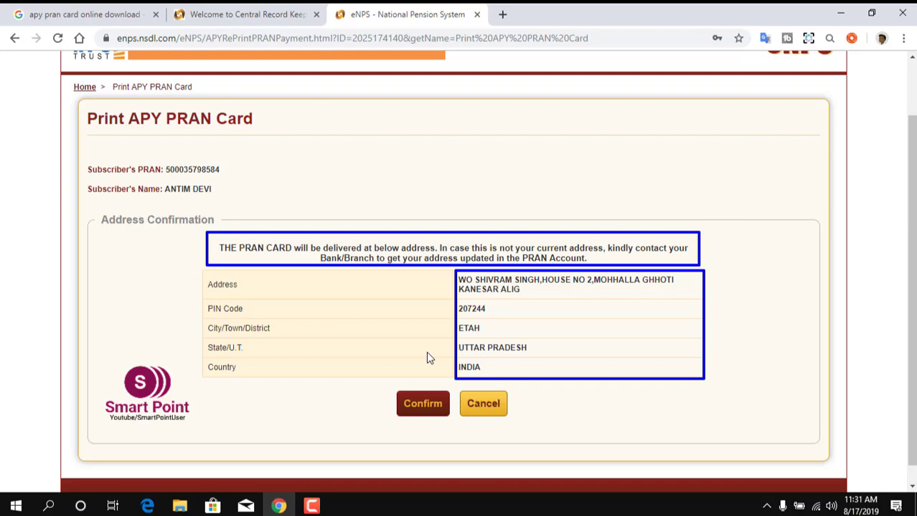
key("Escape")
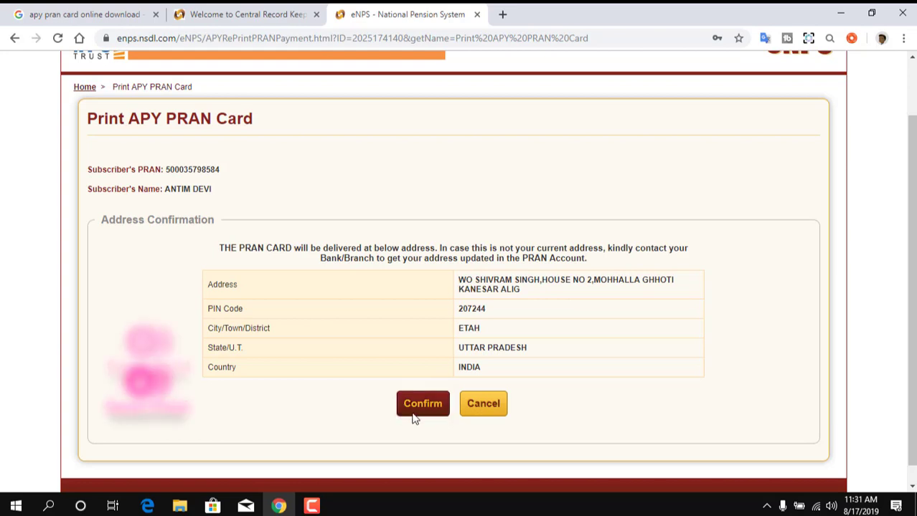
Confirm the delivery address, choose BillDesk, accept the declaration and submit the ₹53.39 payment.
left_click(419, 409)
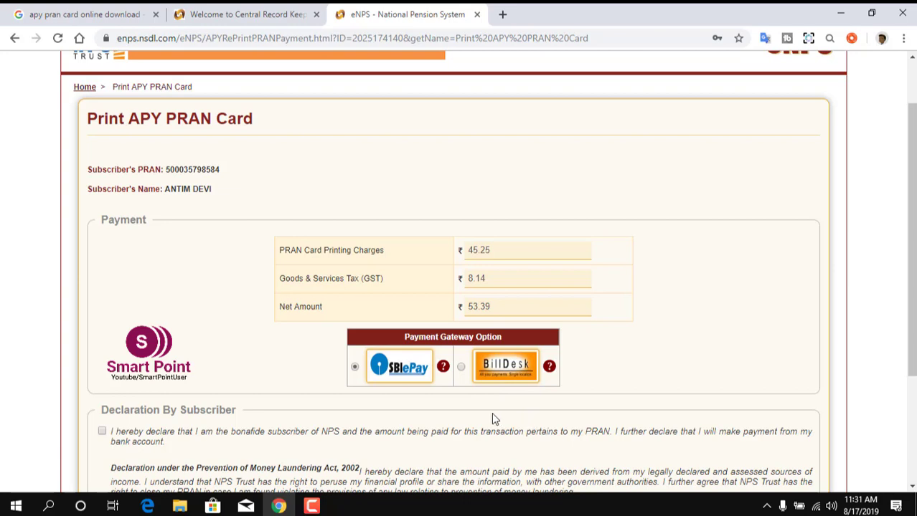
left_click(461, 367)
scroll(462, 373, "down", 3)
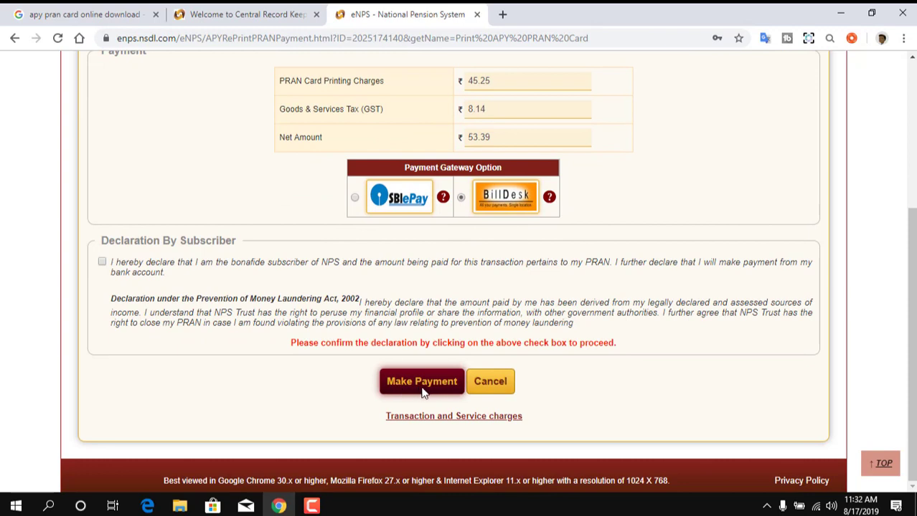
left_click_drag(82, 254, 119, 276)
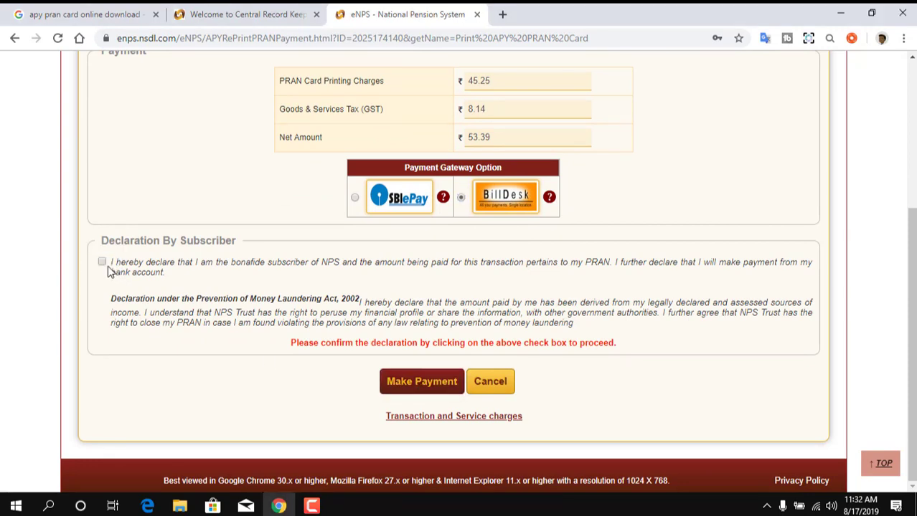
left_click(102, 262)
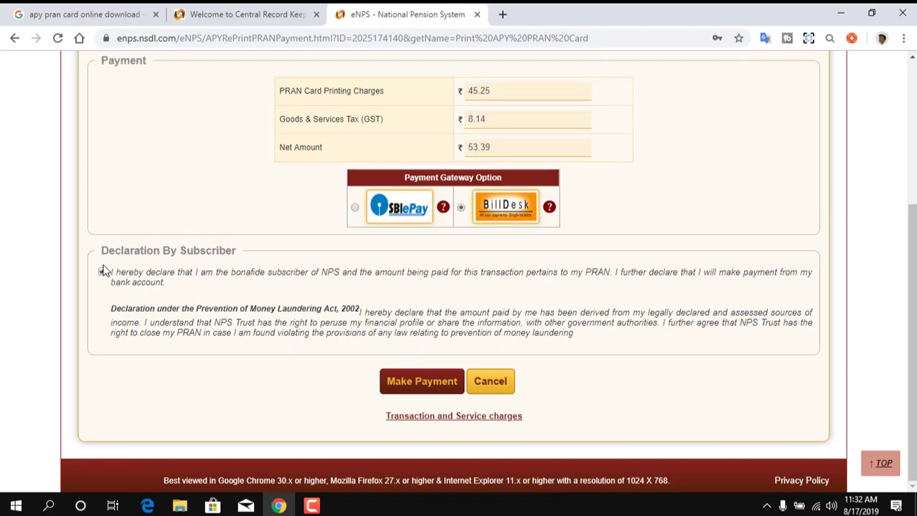
left_click(396, 383)
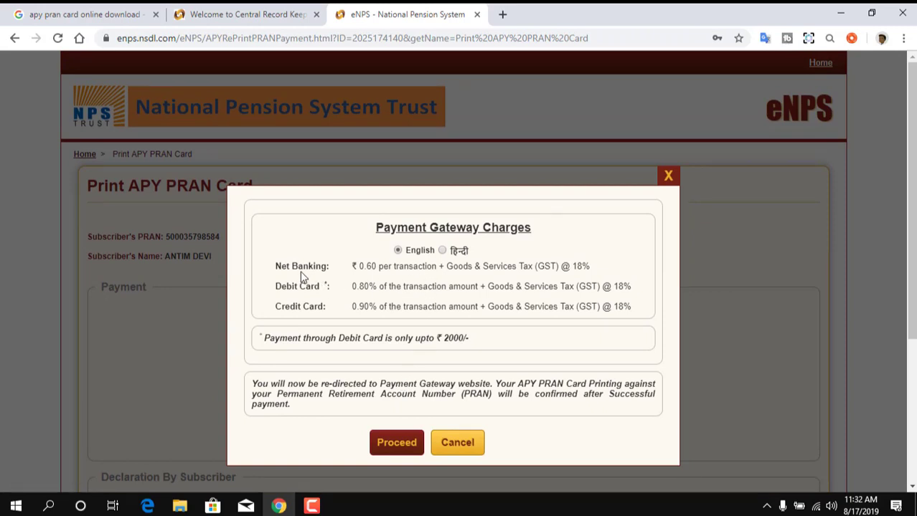
Review the Net Banking, Debit Card and Credit Card gateway charges, then proceed to BillDesk.
mouse_move(266, 258)
left_mouse_down()
mouse_move(459, 279)
mouse_move(613, 279)
left_mouse_up()
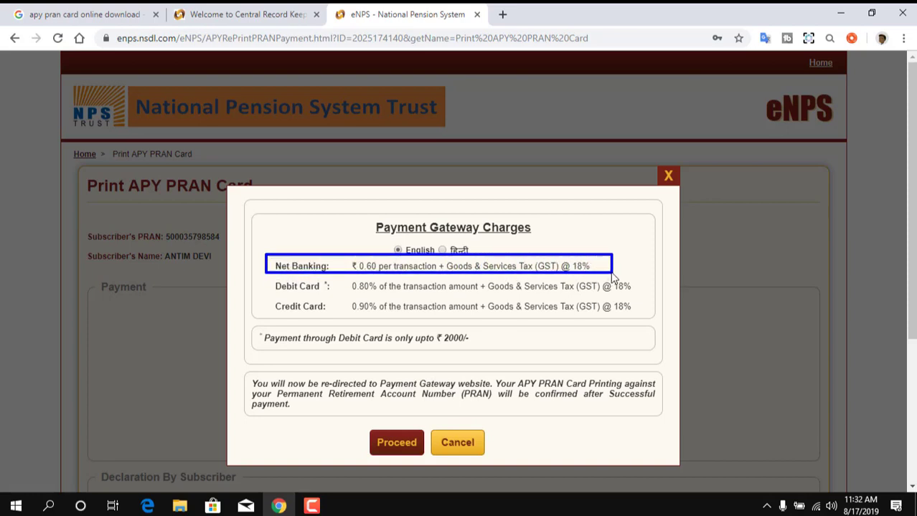
mouse_move(265, 275)
left_mouse_down()
mouse_move(328, 289)
mouse_move(643, 297)
left_mouse_up()
mouse_move(263, 294)
left_mouse_down()
mouse_move(279, 315)
mouse_move(431, 328)
mouse_move(647, 320)
left_mouse_up()
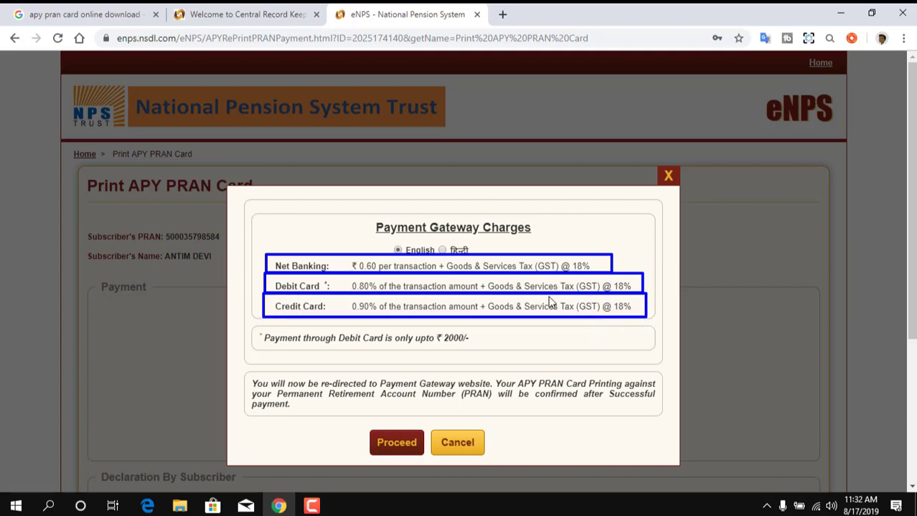
key("Escape")
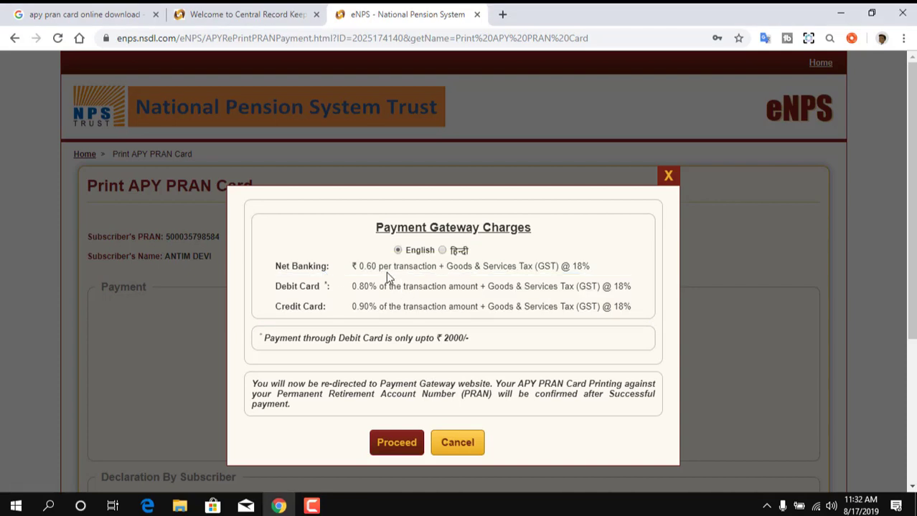
left_click(387, 442)
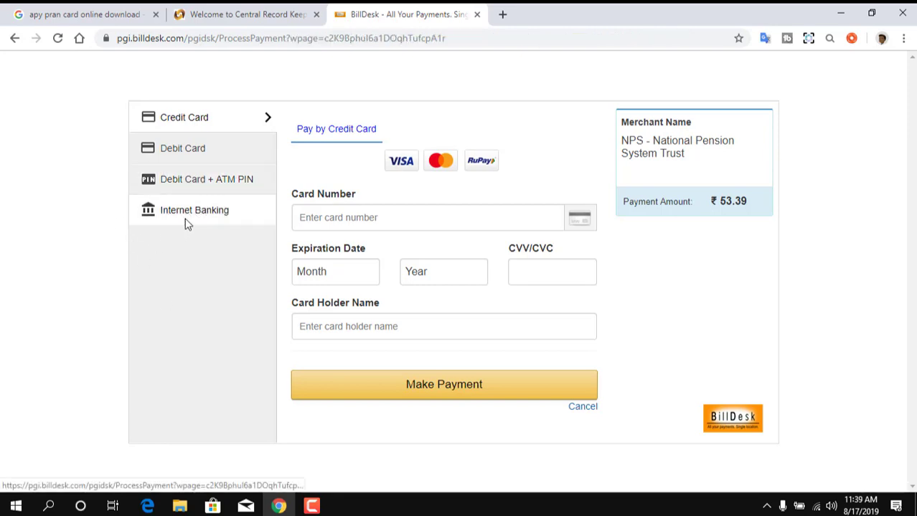
Pay the ₹53.39 PRAN card fee by internet banking through UCO Bank.
left_click(185, 223)
left_click(330, 263)
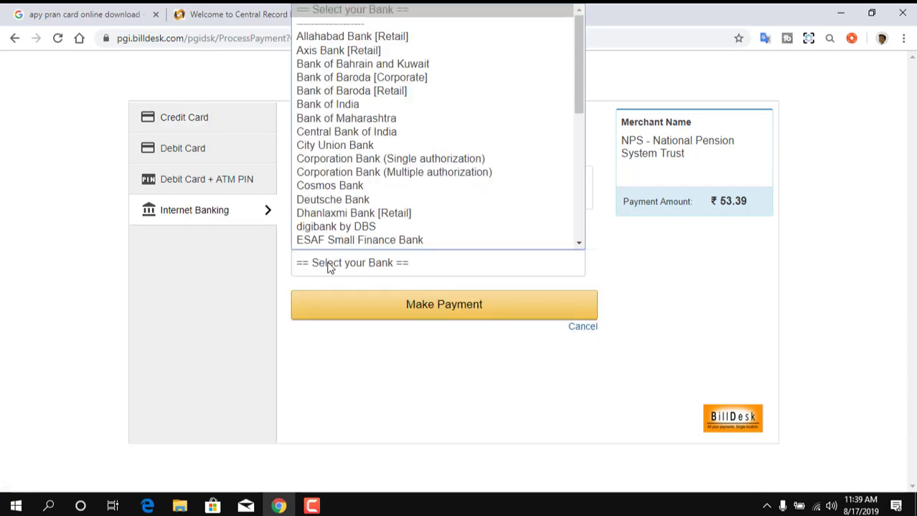
scroll(337, 236, "down", 1)
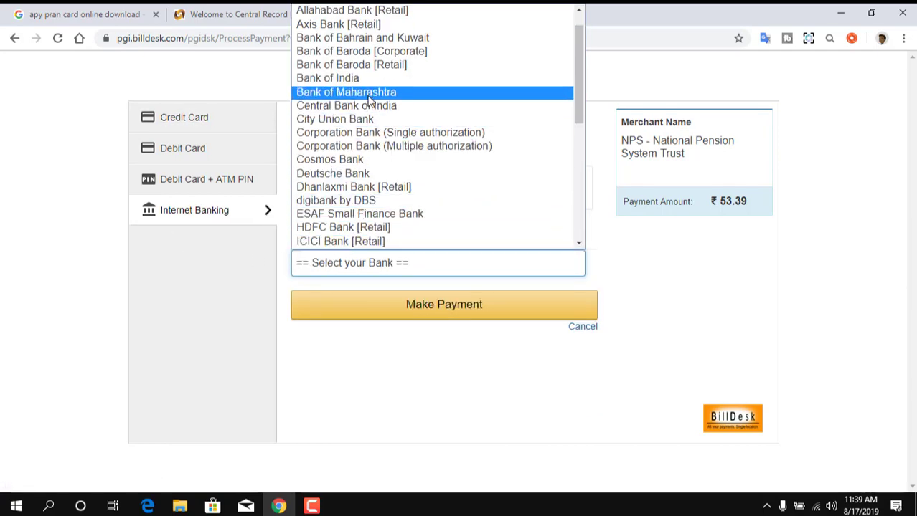
scroll(369, 143, "down", 6)
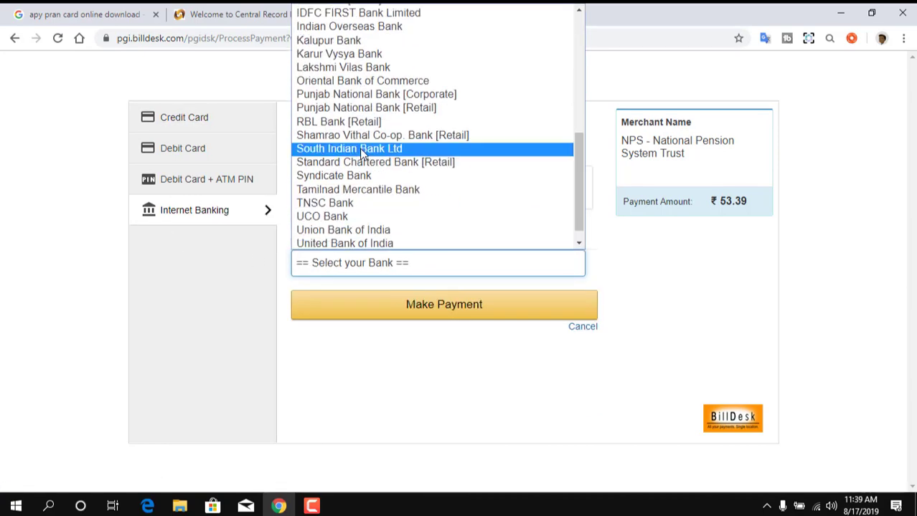
left_click(343, 216)
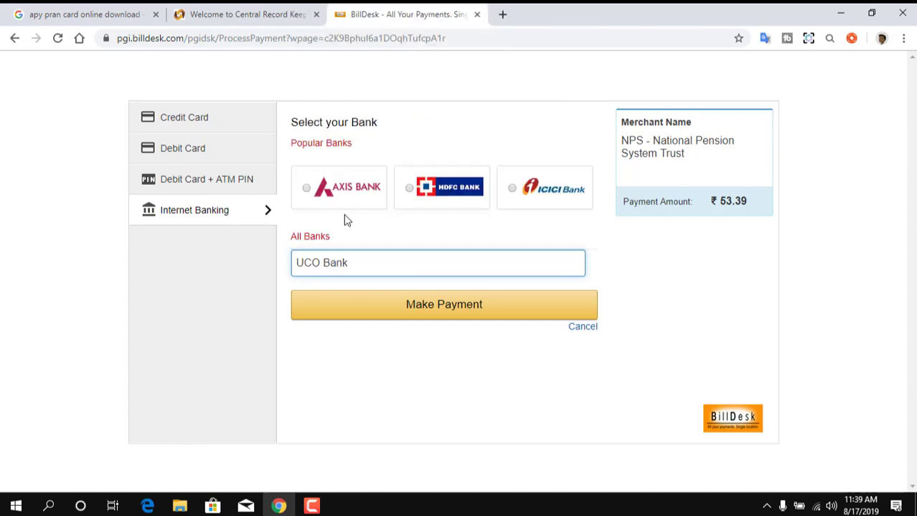
left_click(426, 317)
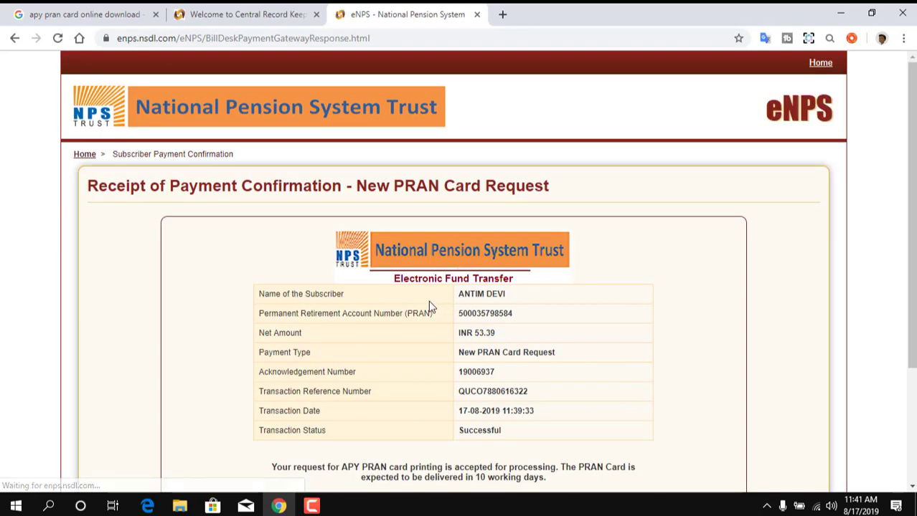
Save the receipt as Payment_Receipt.pdf, note the transaction reference, and return to Print APY PRAN Card.
scroll(424, 308, "down", 1)
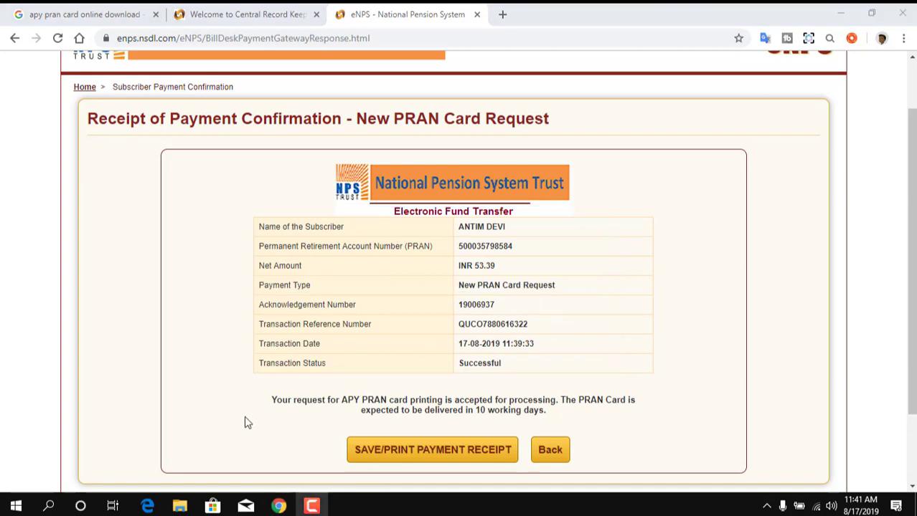
left_click(403, 454)
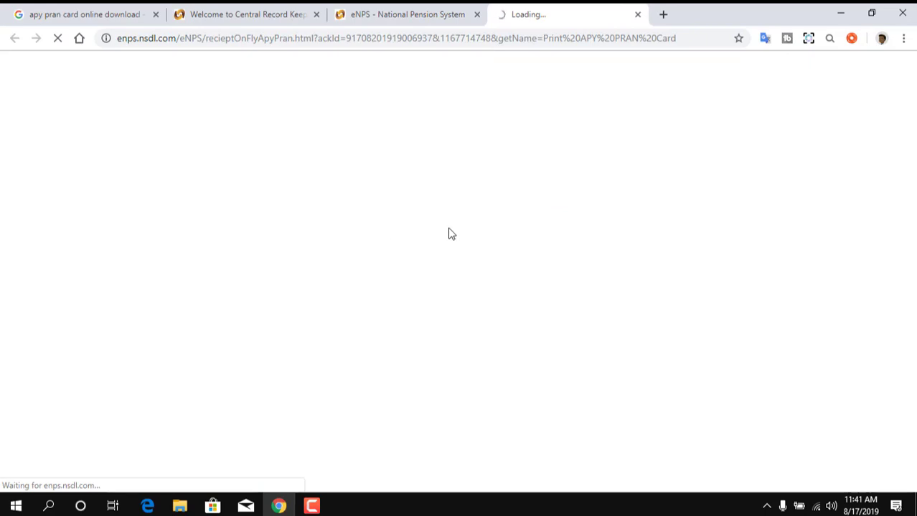
left_click(415, 15)
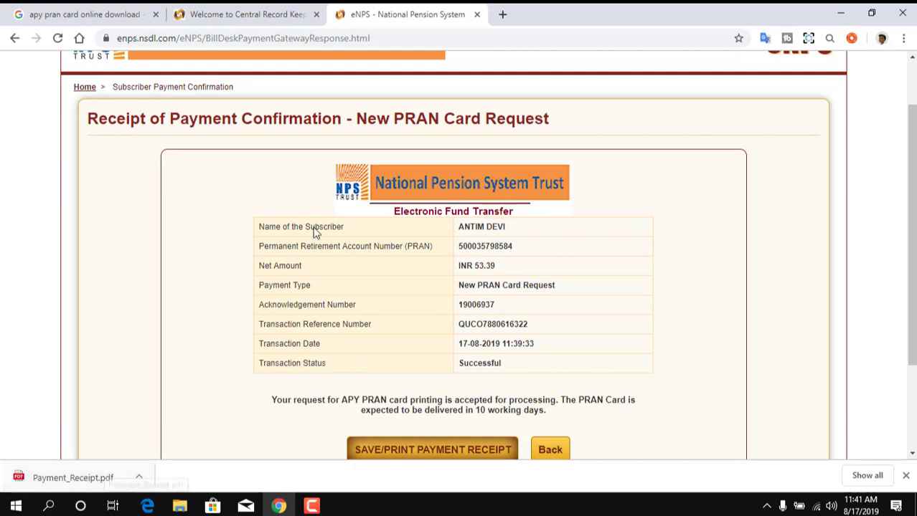
scroll(360, 291, "down", 1)
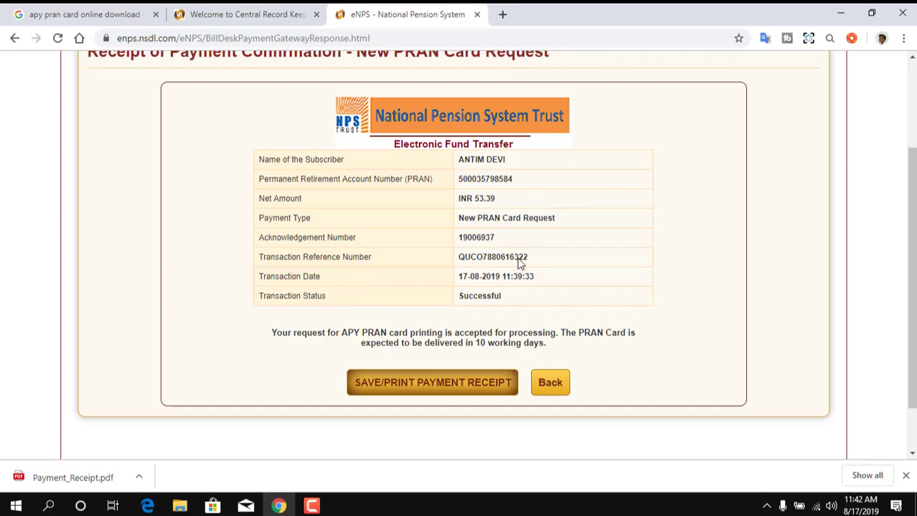
left_click_drag(458, 258, 530, 263)
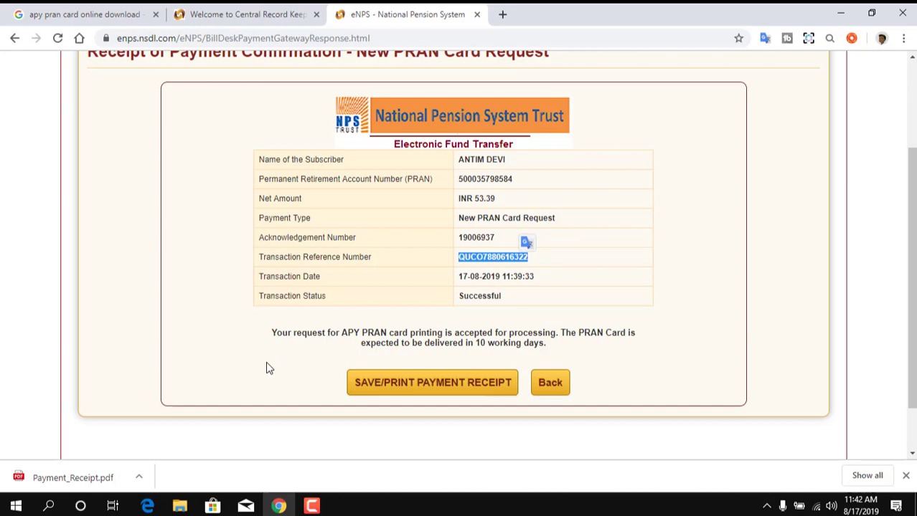
left_click(548, 385)
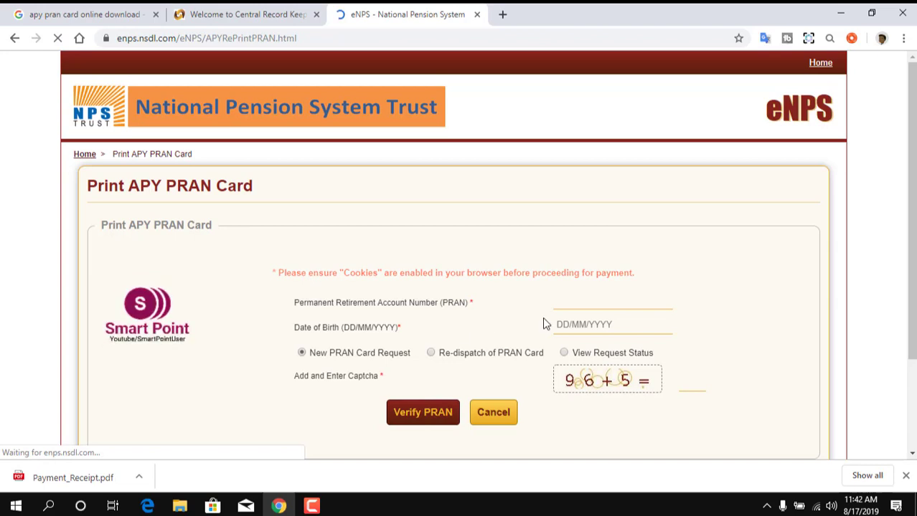
Enter the subscriber's PRAN and date of birth, choose View Request Status, and answer the captcha sum.
left_click(579, 308)
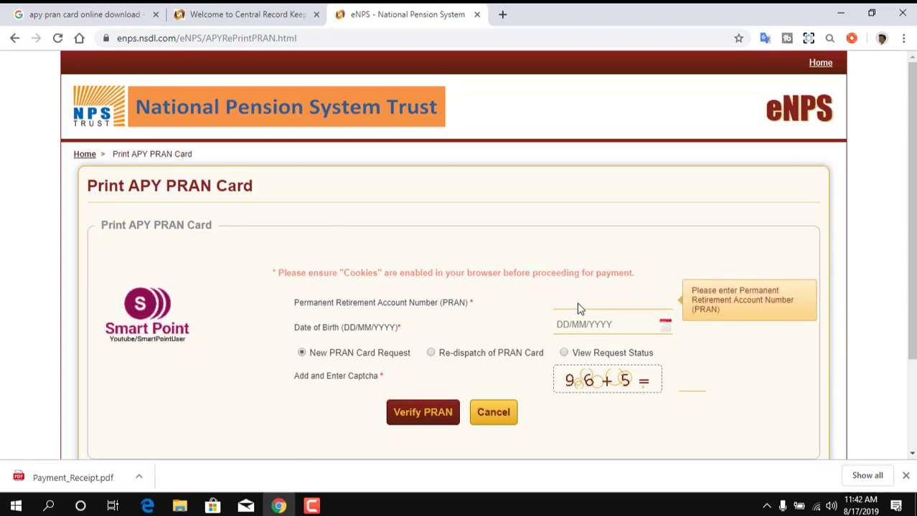
left_click(609, 322)
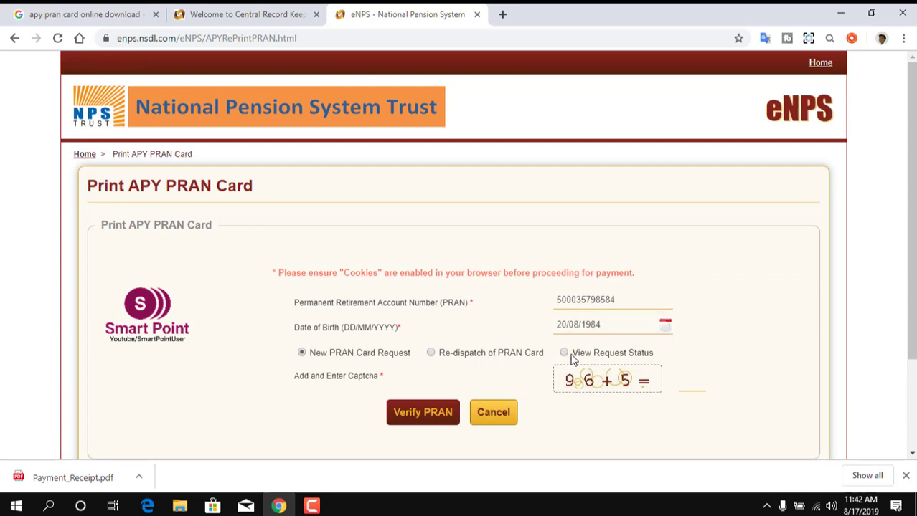
left_click(565, 353)
left_click(700, 392)
type("101")
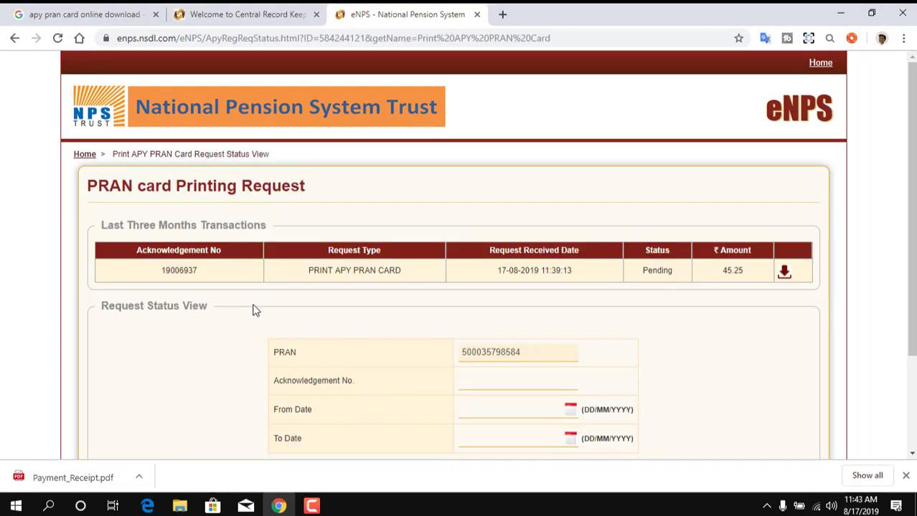
Review the Pending 17-08-2019 PRINT APY PRAN CARD row for ₹45.25 and its acknowledgement number.
left_click_drag(144, 263, 221, 284)
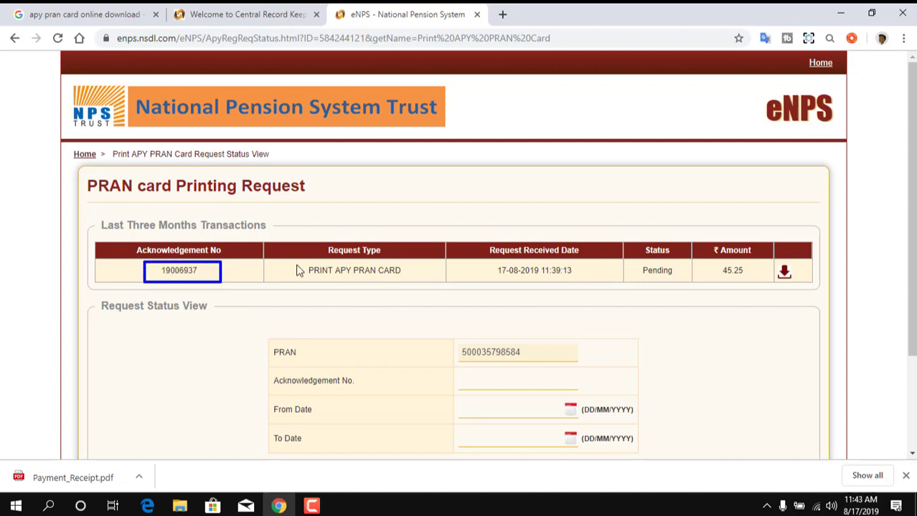
left_click_drag(294, 262, 428, 287)
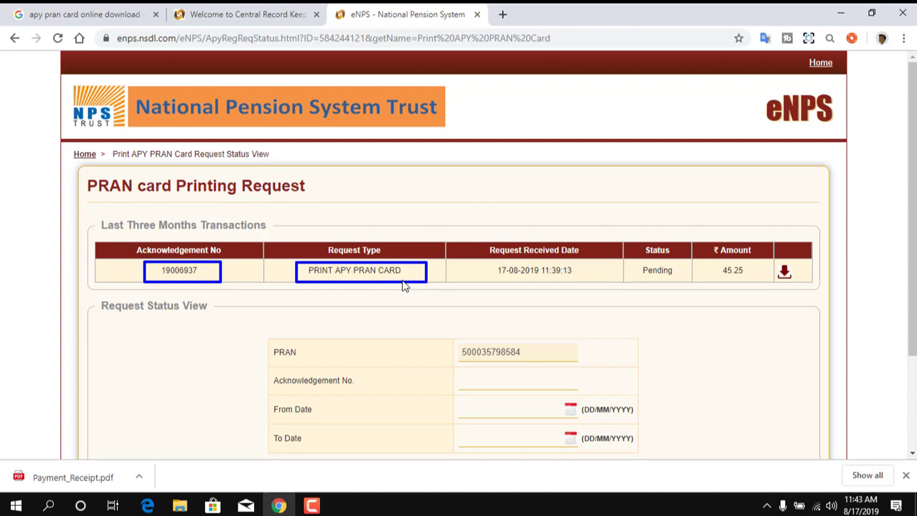
mouse_move(471, 261)
left_mouse_down()
mouse_move(587, 267)
mouse_move(598, 287)
left_mouse_up()
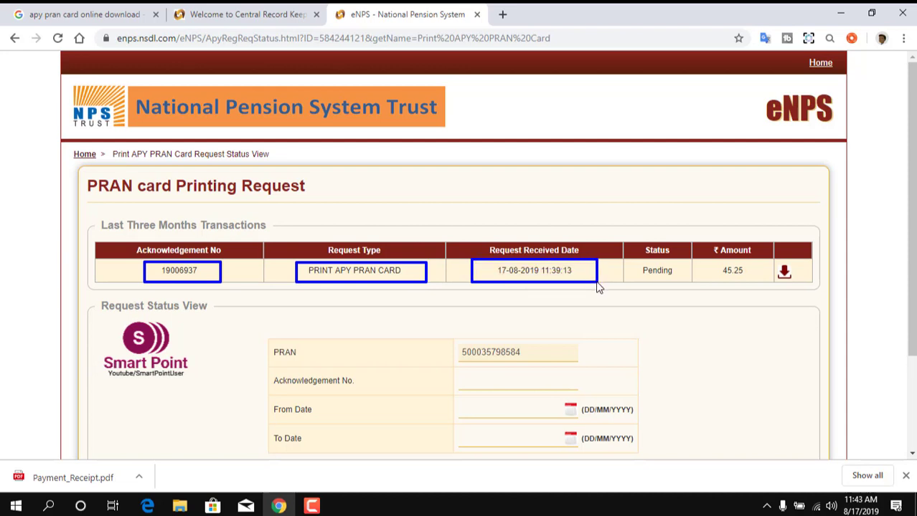
mouse_move(623, 258)
left_mouse_down()
mouse_move(669, 265)
mouse_move(687, 286)
left_mouse_up()
left_click_drag(737, 260, 755, 280)
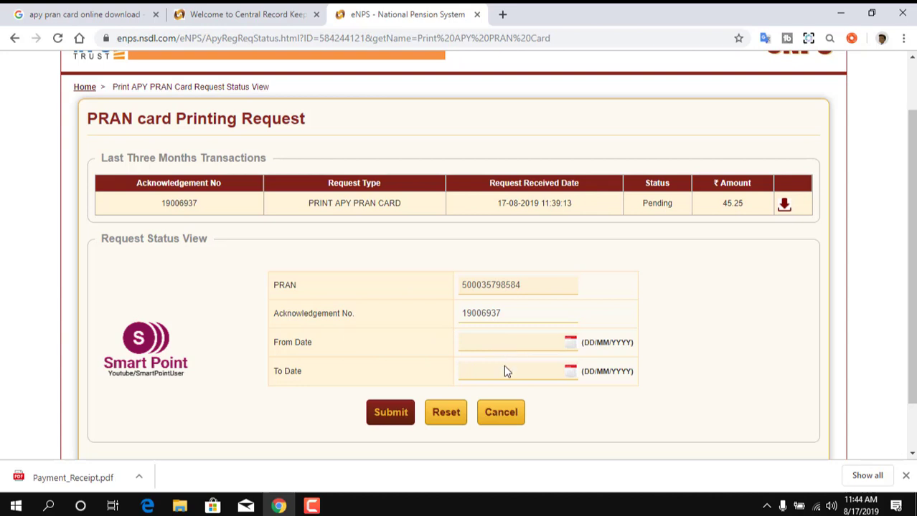
scroll(469, 380, "up", 1)
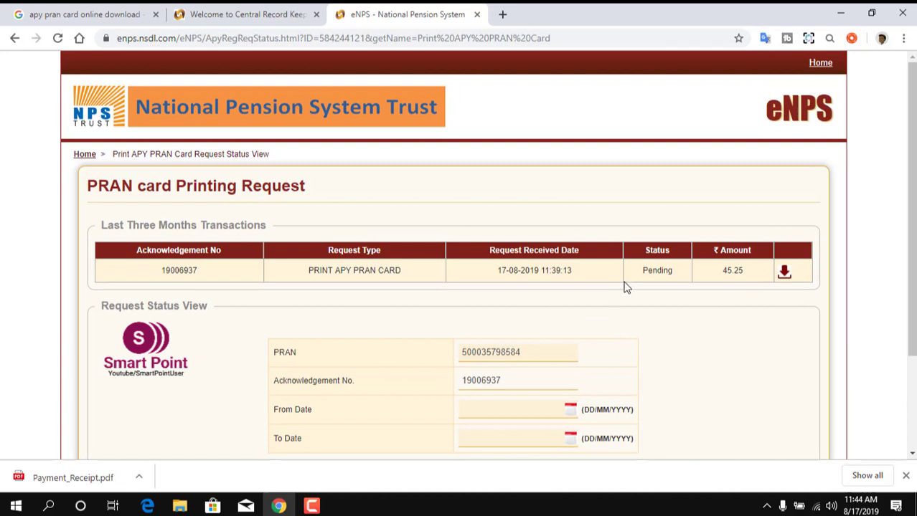
left_click_drag(632, 261, 692, 285)
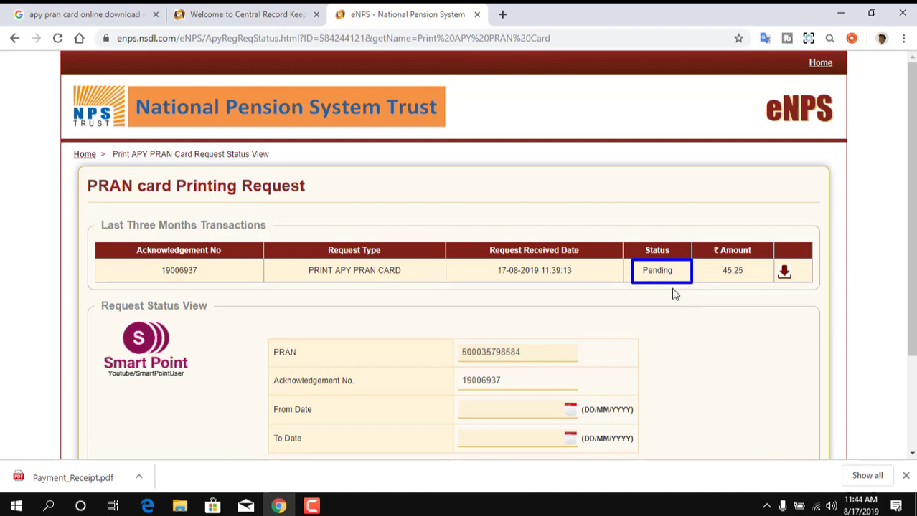
key("Escape")
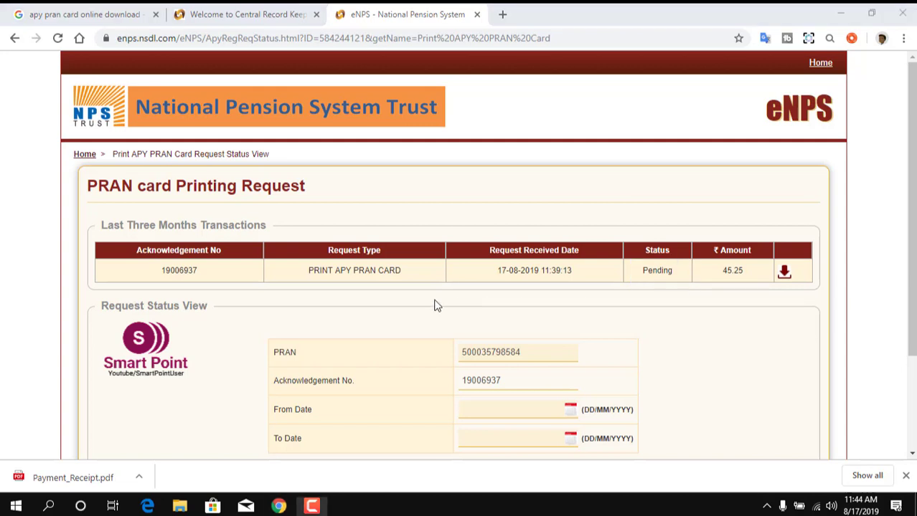